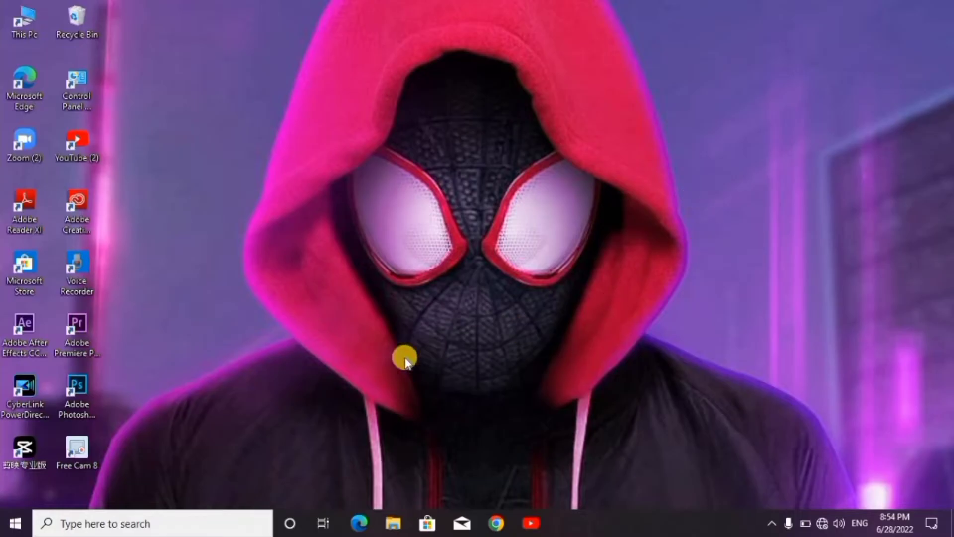
In the Start menu, switch off the Xbox, Groove Music, Movies & TV and Money live tiles
click(17, 524)
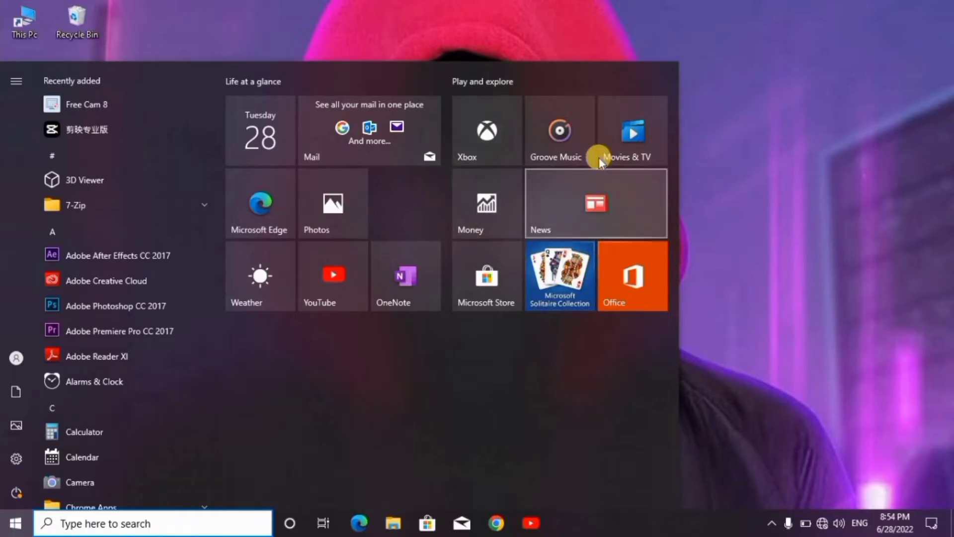
right_click(483, 145)
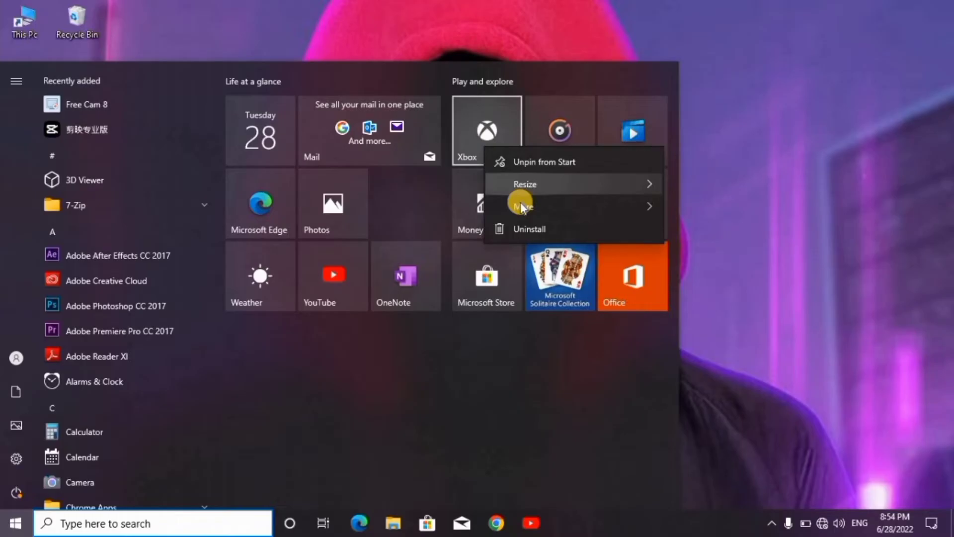
mouse_move(566, 206)
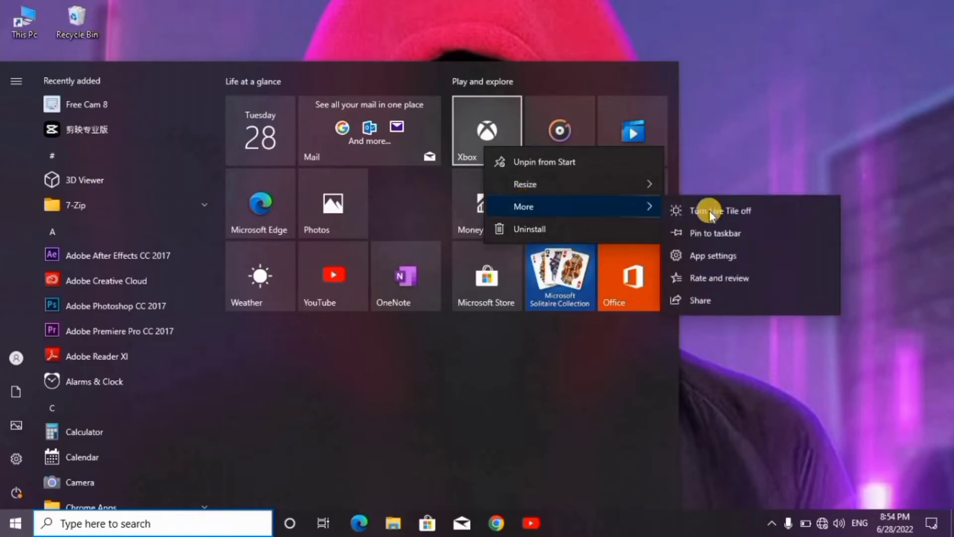
click(709, 211)
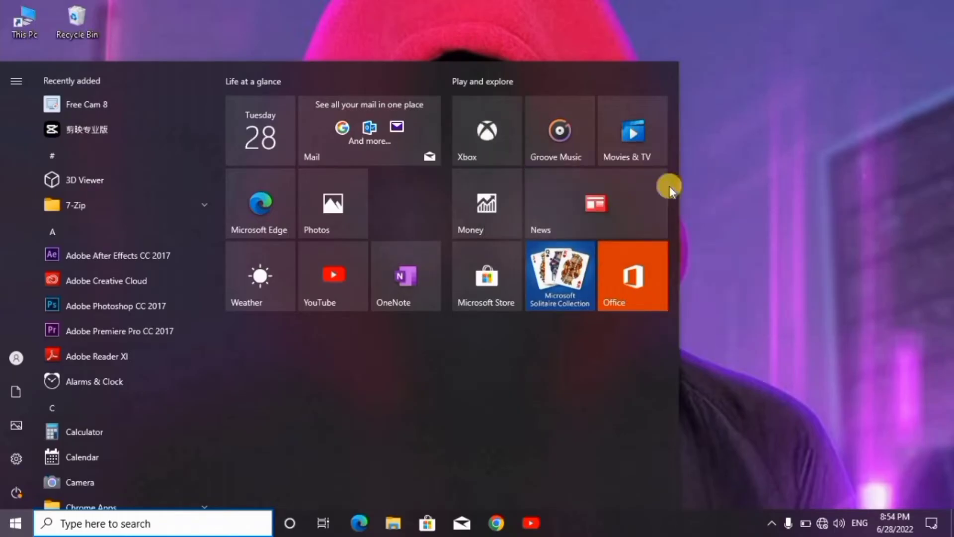
right_click(564, 136)
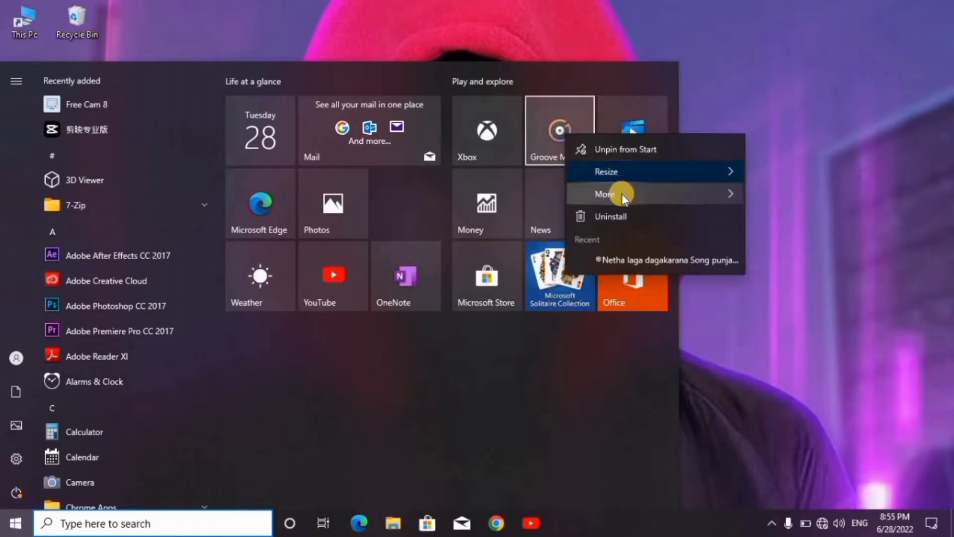
click(771, 195)
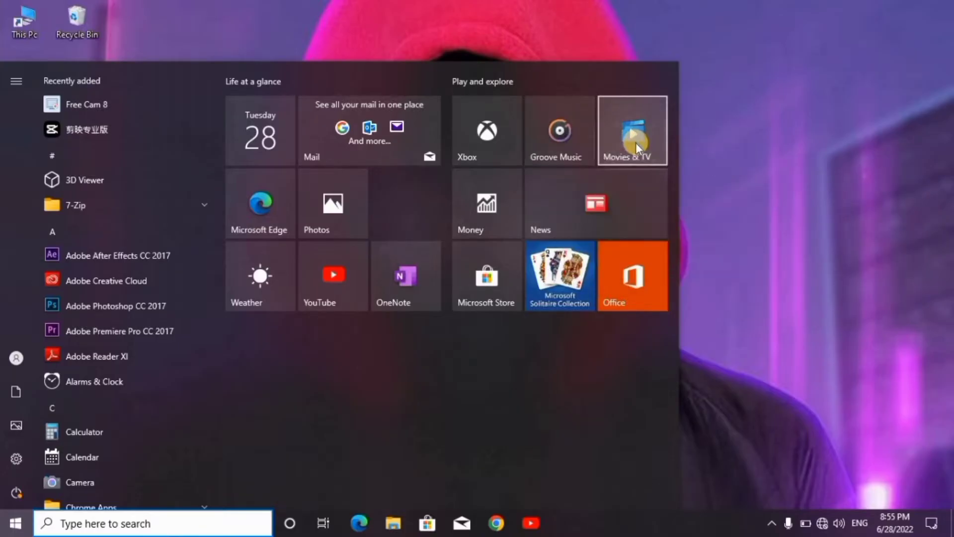
right_click(636, 147)
mouse_move(676, 202)
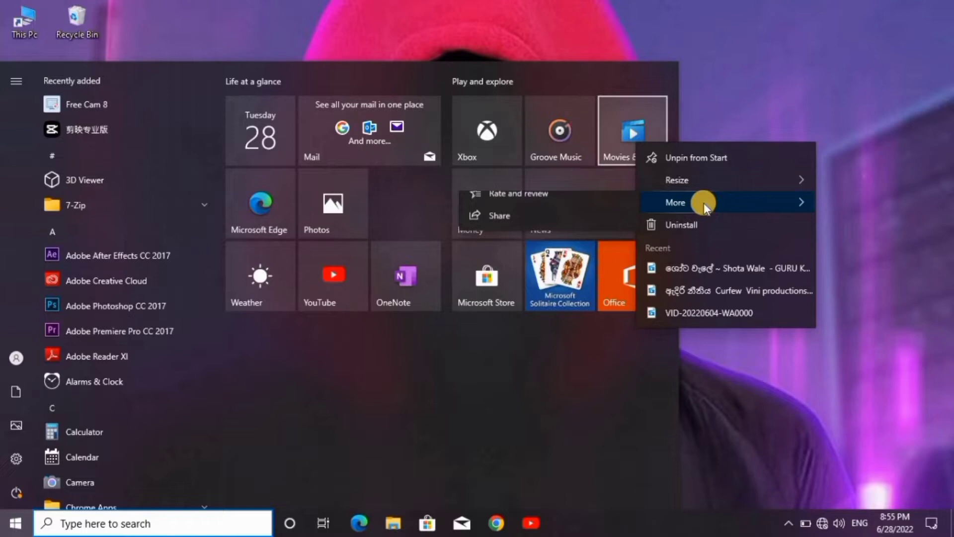
click(590, 206)
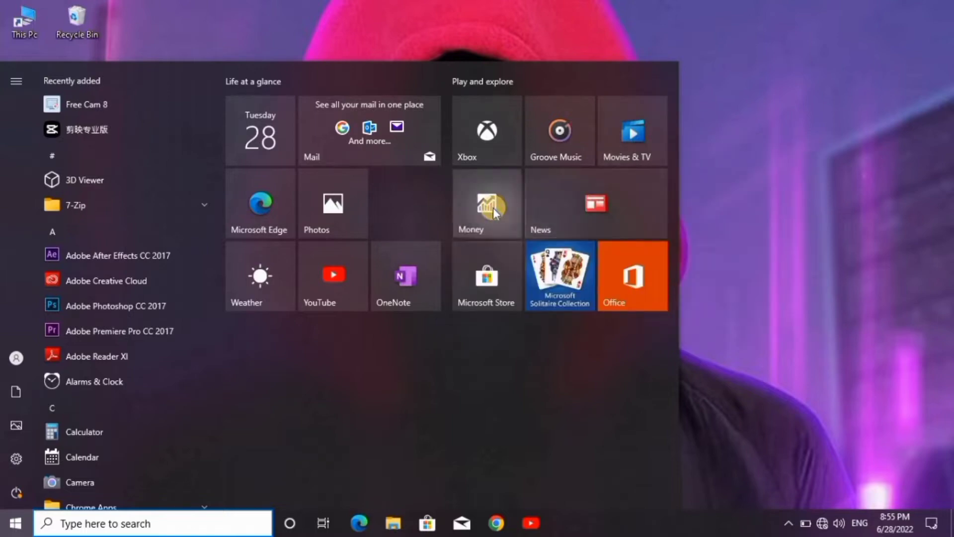
right_click(493, 207)
mouse_move(532, 267)
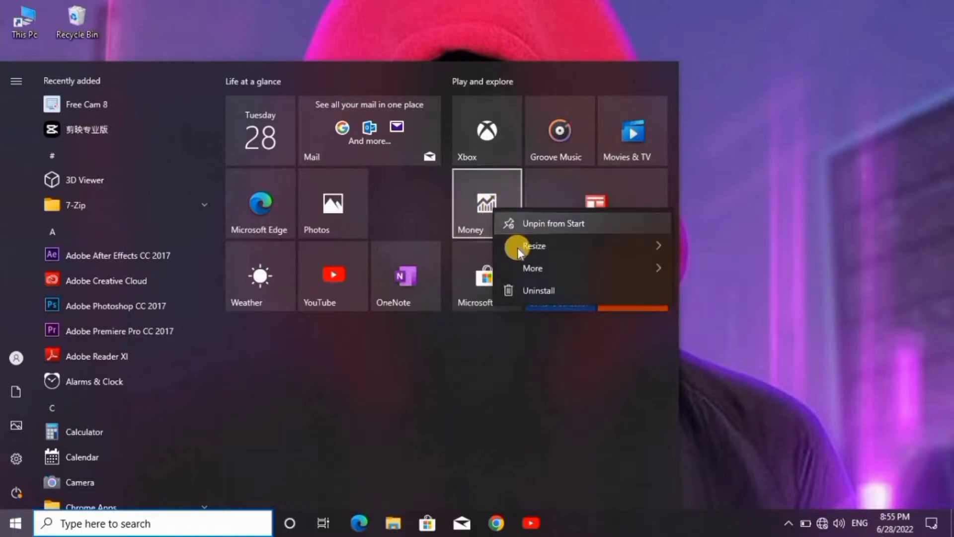
click(708, 275)
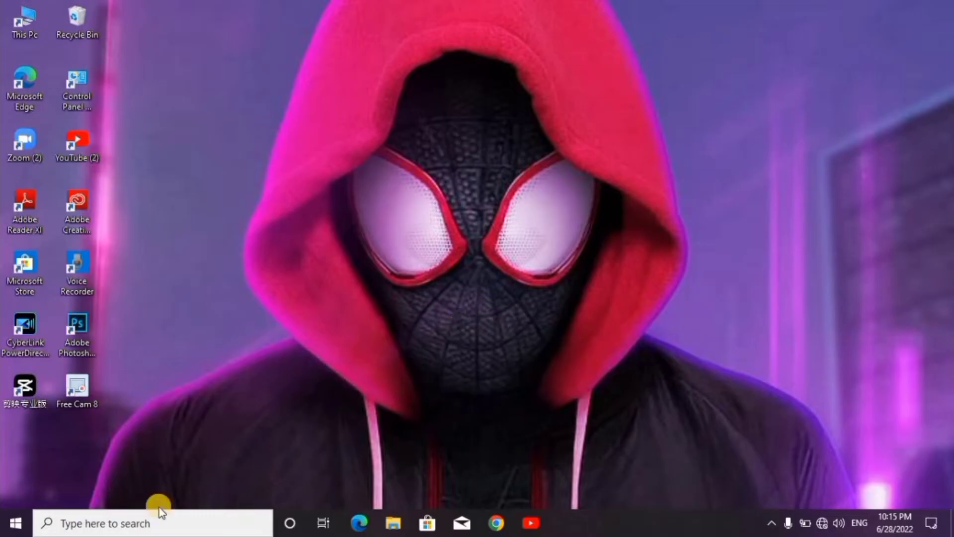
Open Windows Settings from the Start menu and go to the Privacy section
click(15, 521)
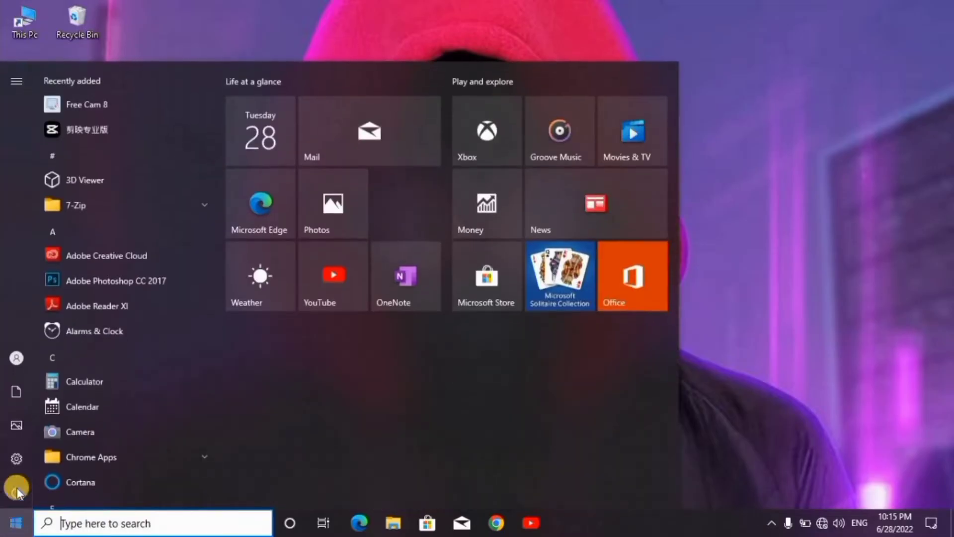
click(16, 462)
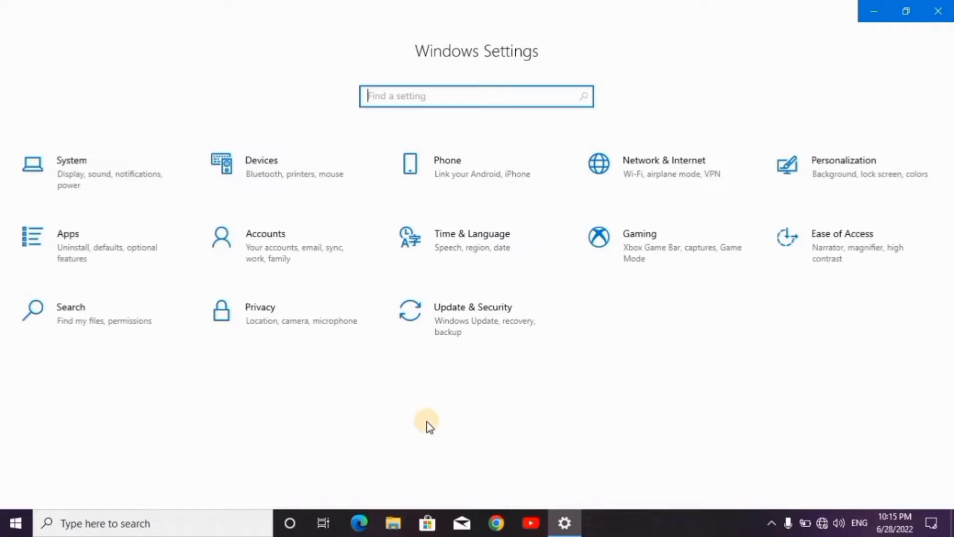
click(285, 323)
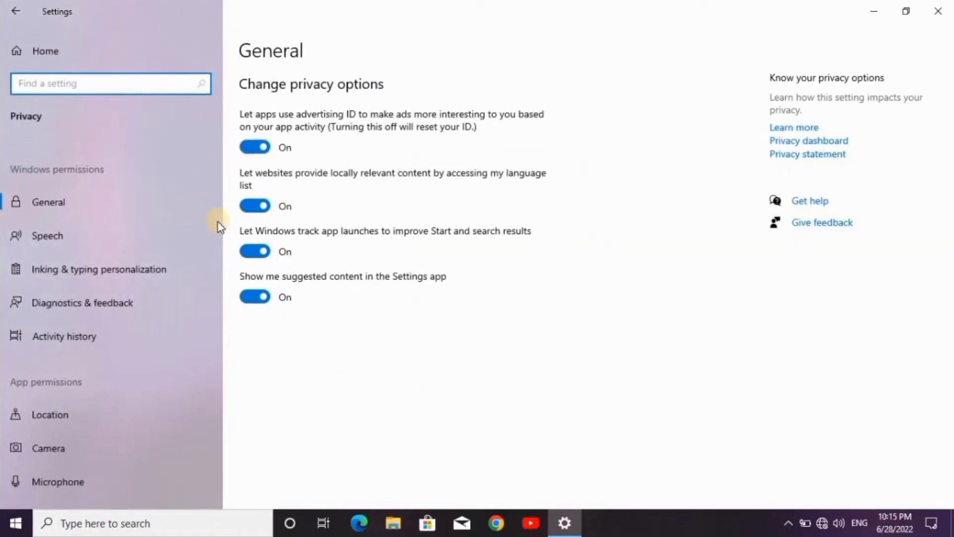
scroll(76, 360, down, 2)
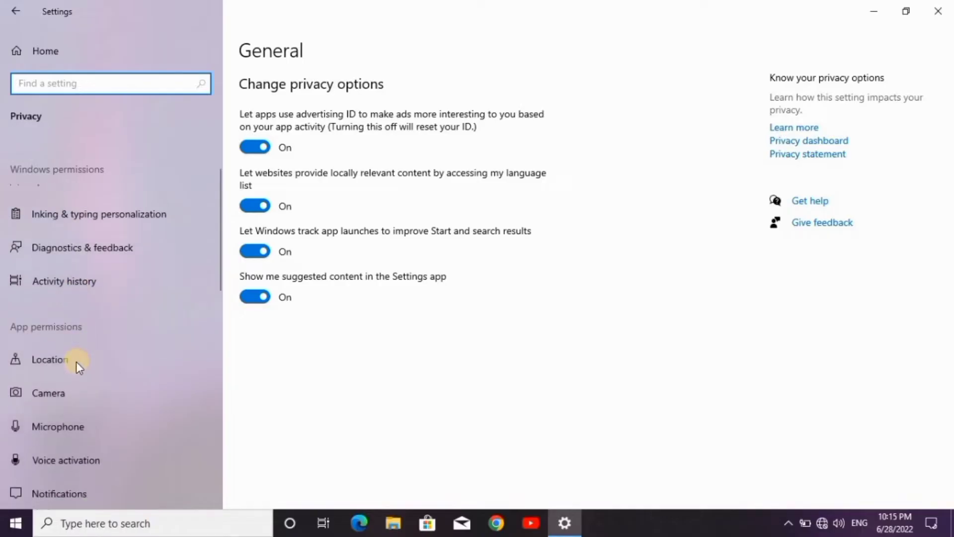
scroll(76, 363, down, 2)
scroll(77, 362, down, 2)
scroll(76, 365, down, 2)
scroll(77, 364, down, 3)
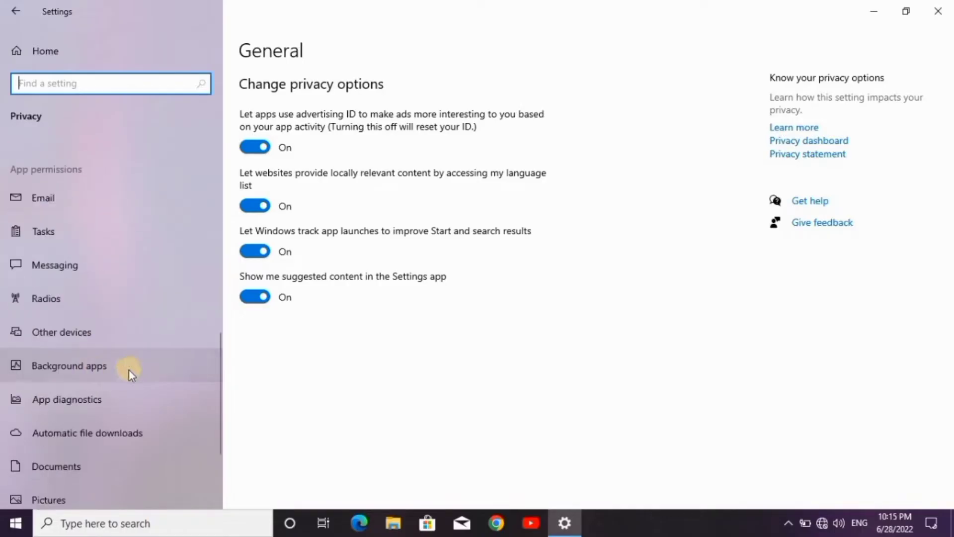
Turn 'Let apps run in the background' off on Background apps, then close Settings
click(128, 367)
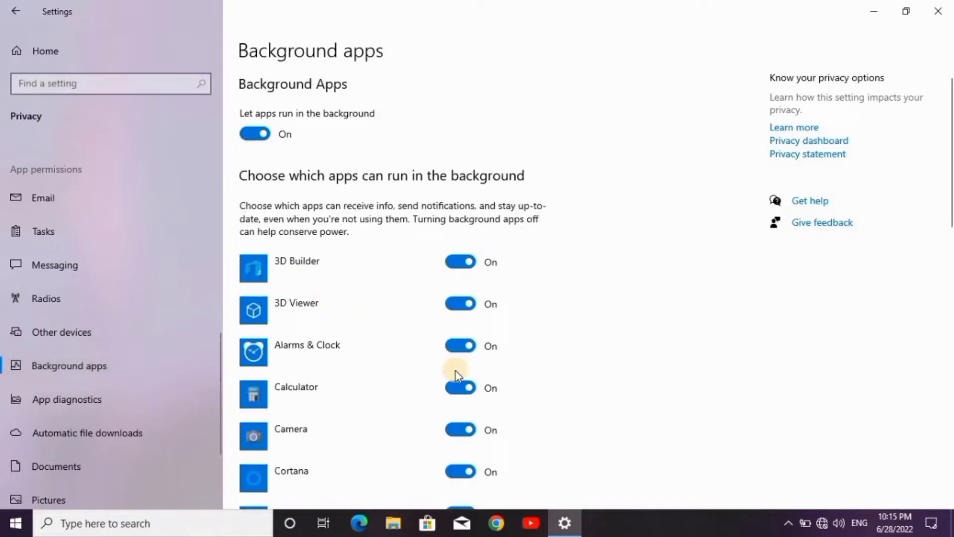
scroll(478, 463, down, 3)
scroll(477, 463, down, 3)
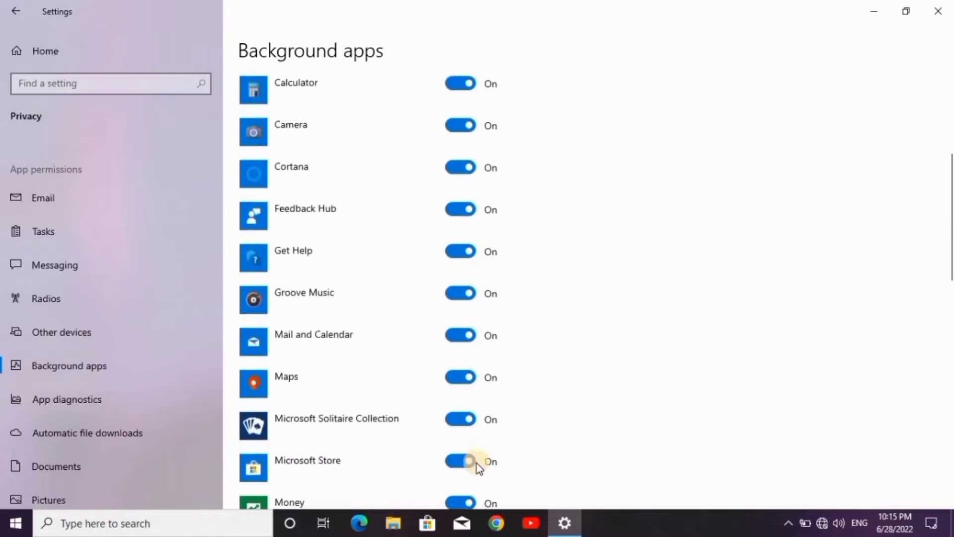
scroll(478, 462, down, 2)
scroll(477, 463, down, 3)
scroll(473, 461, up, 5)
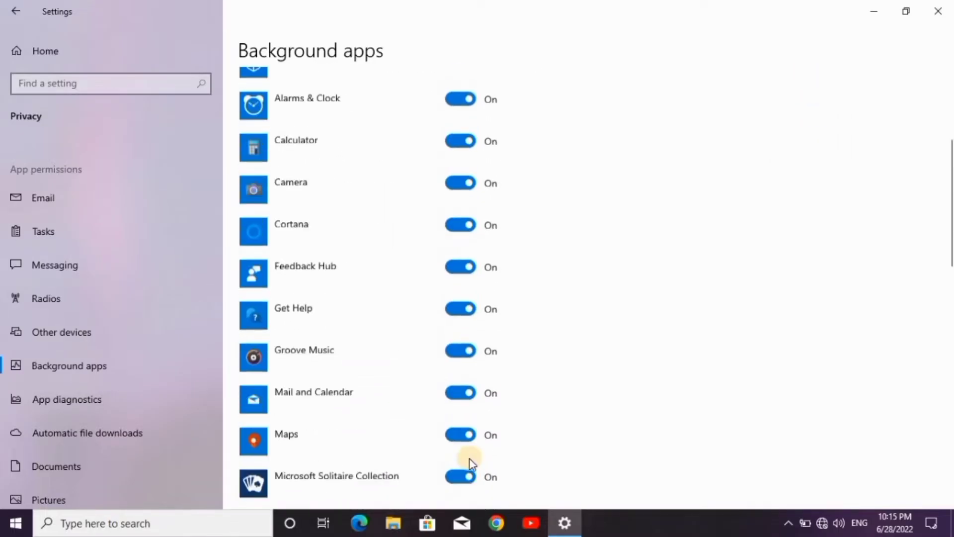
scroll(469, 457, up, 5)
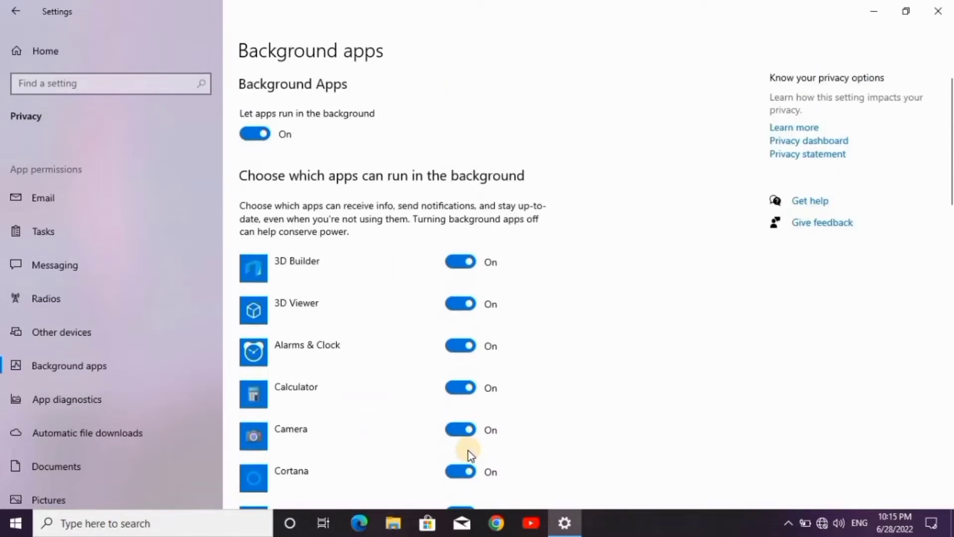
click(252, 134)
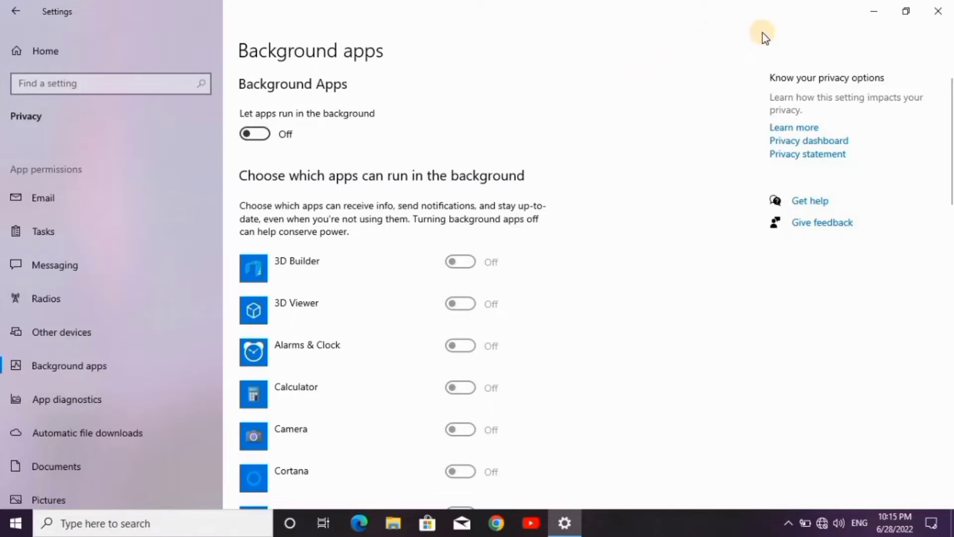
click(936, 11)
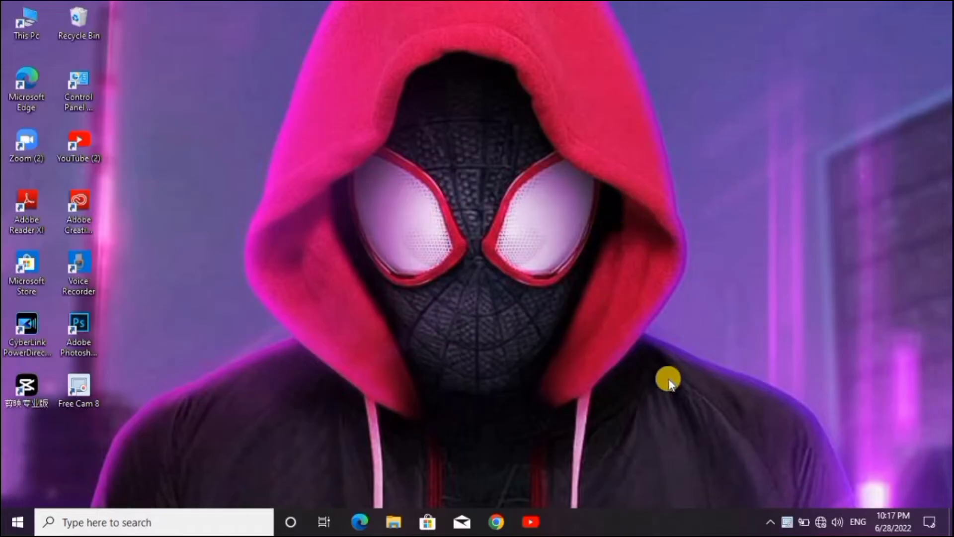
Launch Task Manager from the taskbar and show its full view on the Startup tab
right_click(626, 521)
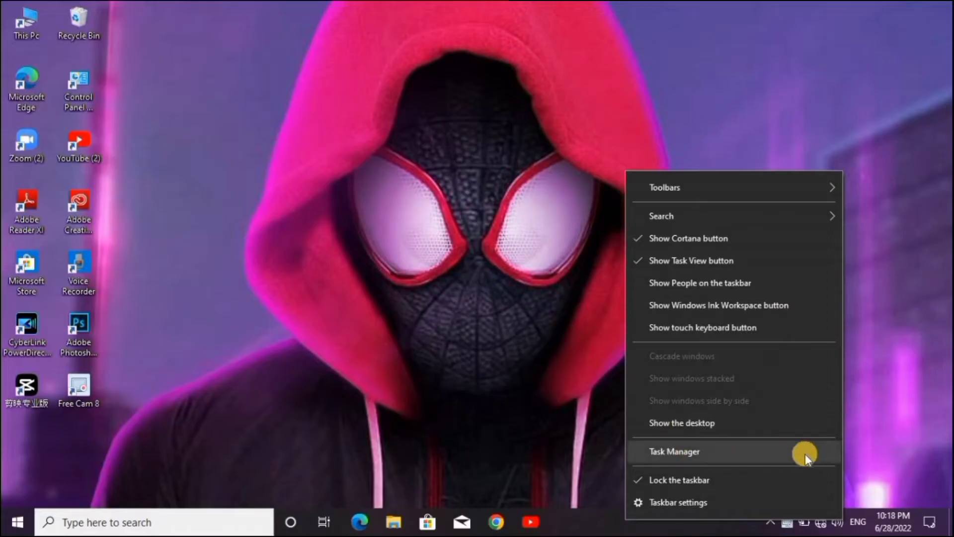
click(742, 449)
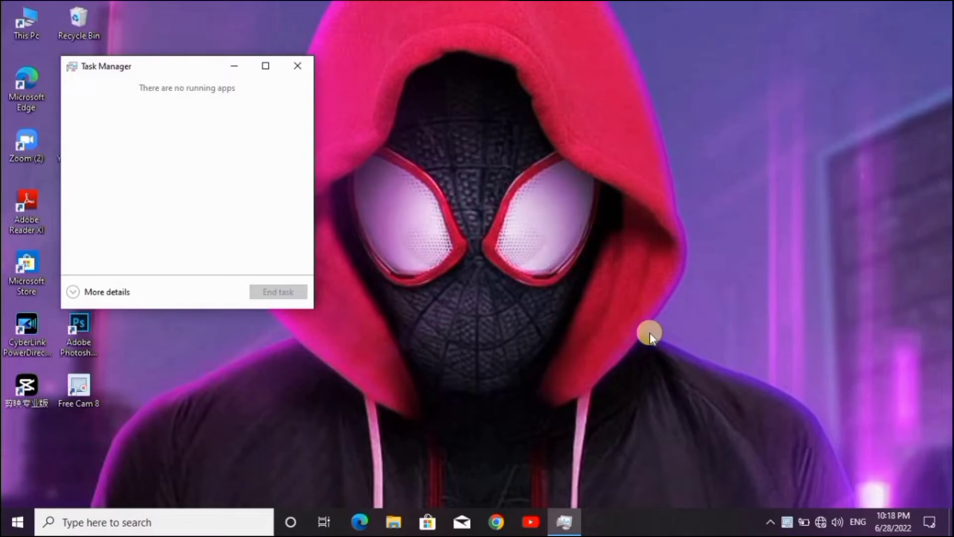
click(75, 294)
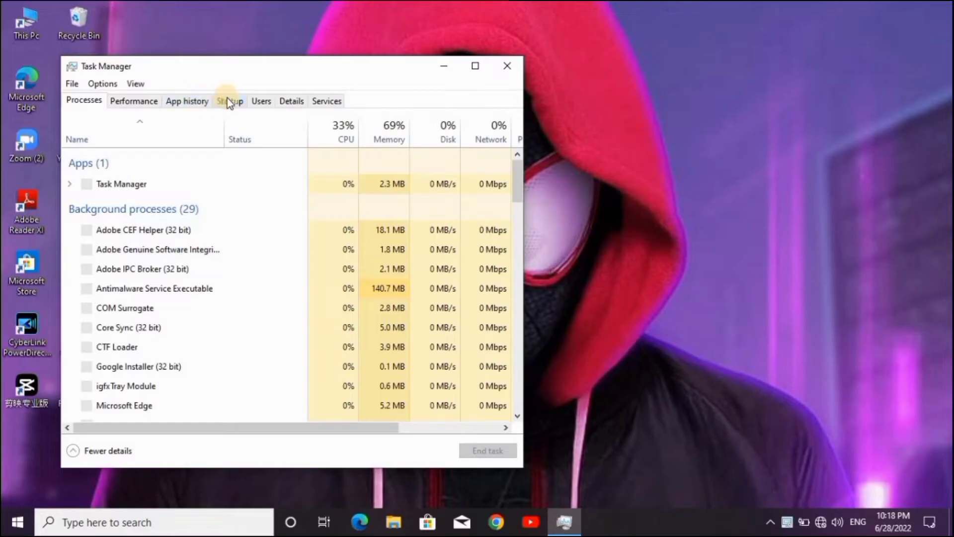
click(227, 99)
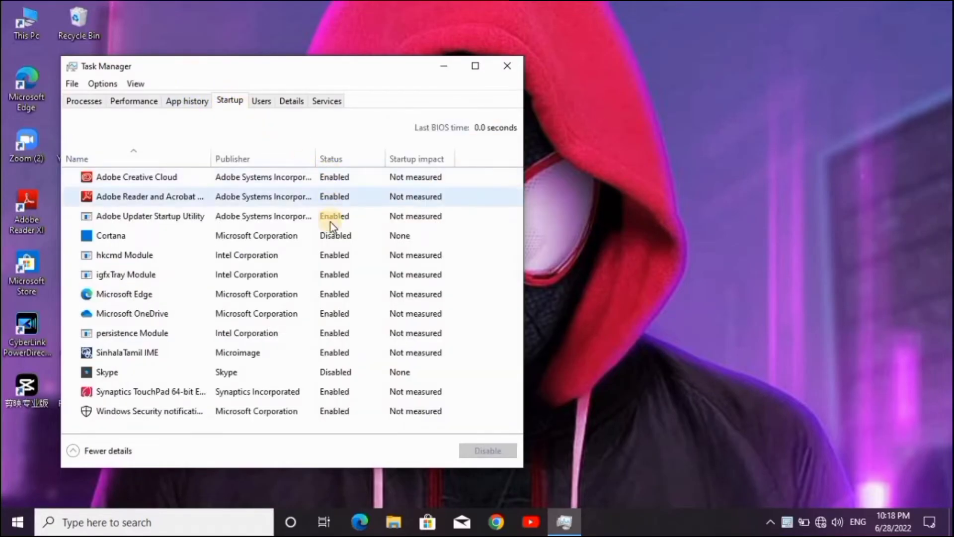
Disable the Adobe Creative Cloud, Adobe Reader and Adobe Updater Startup Utility startup entries
click(339, 180)
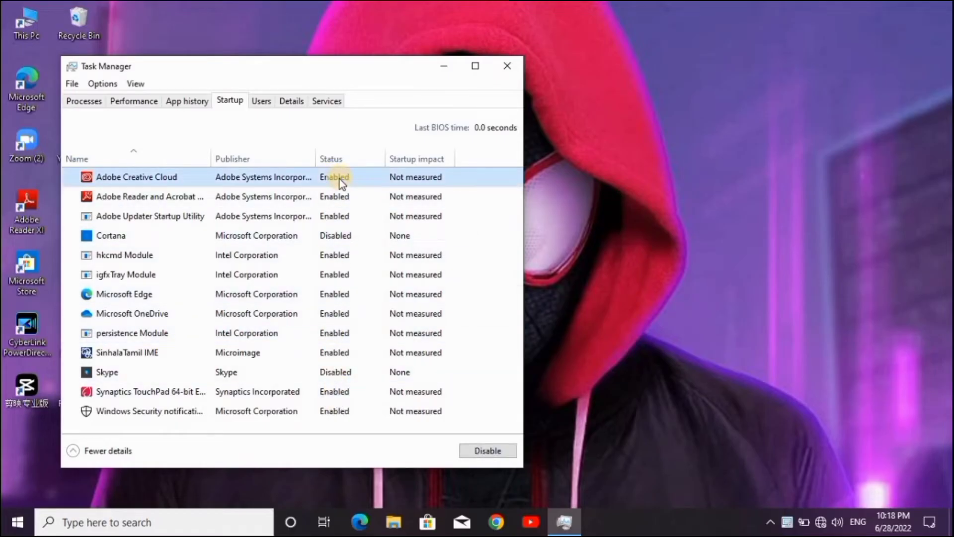
right_click(338, 179)
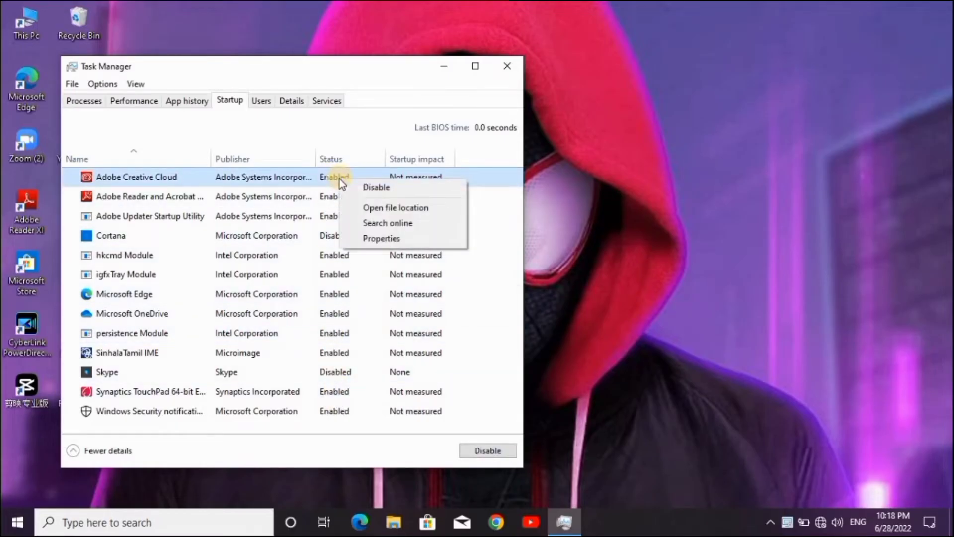
click(368, 189)
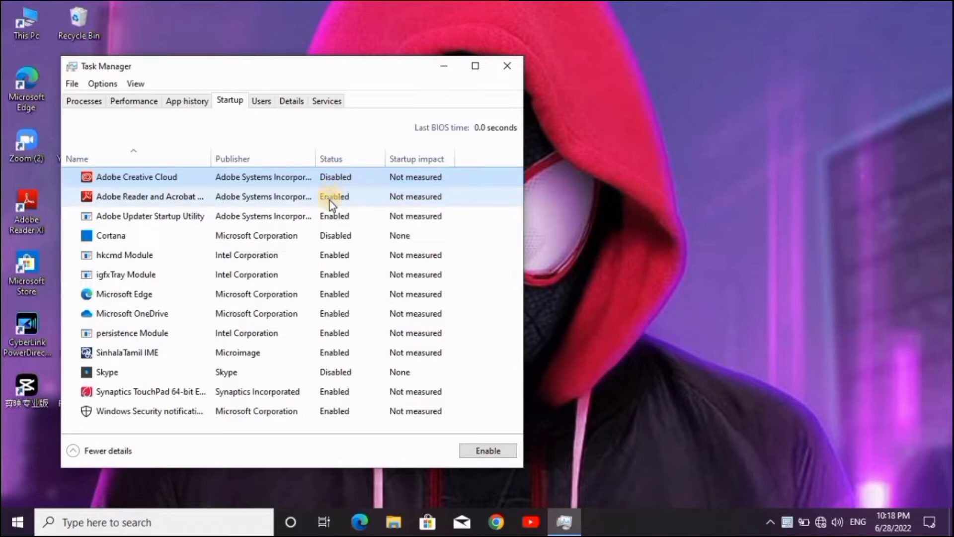
right_click(330, 201)
click(354, 207)
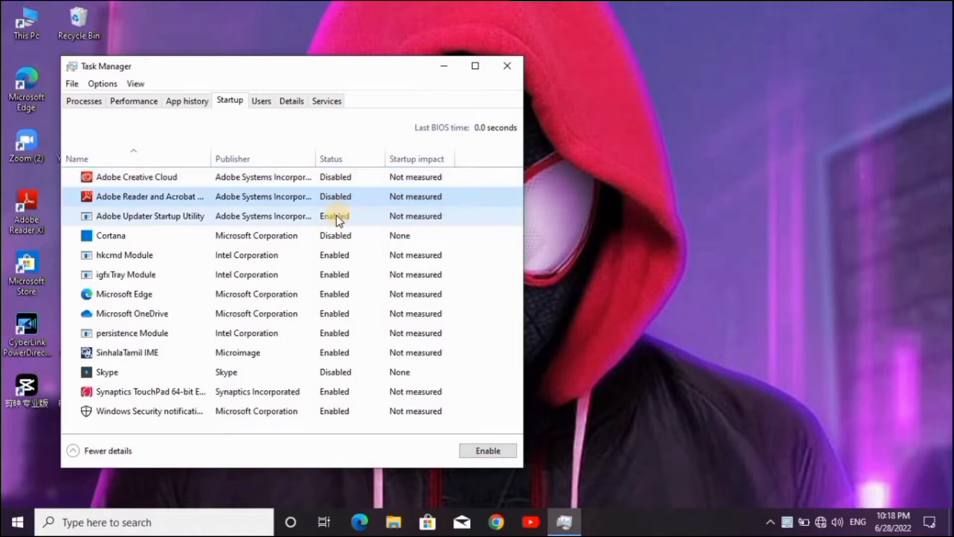
right_click(337, 218)
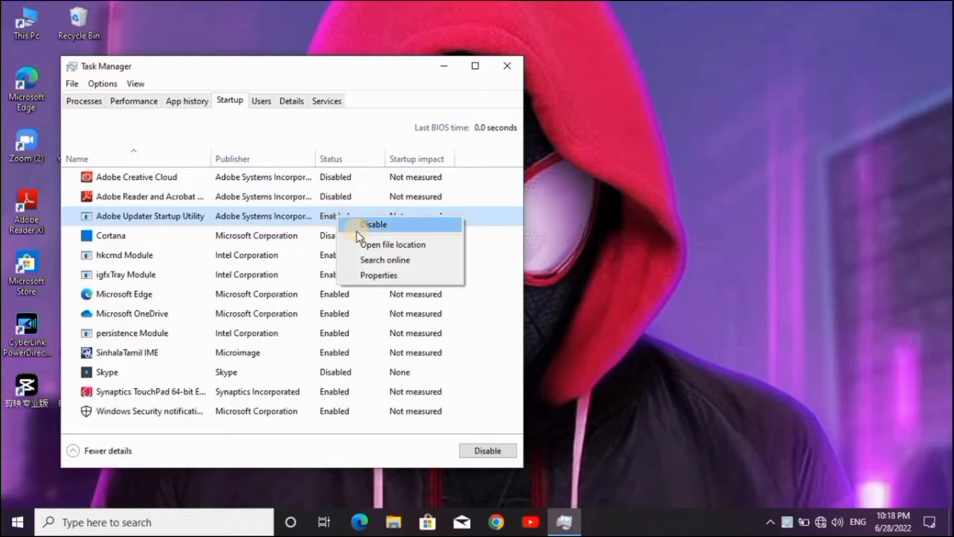
click(357, 232)
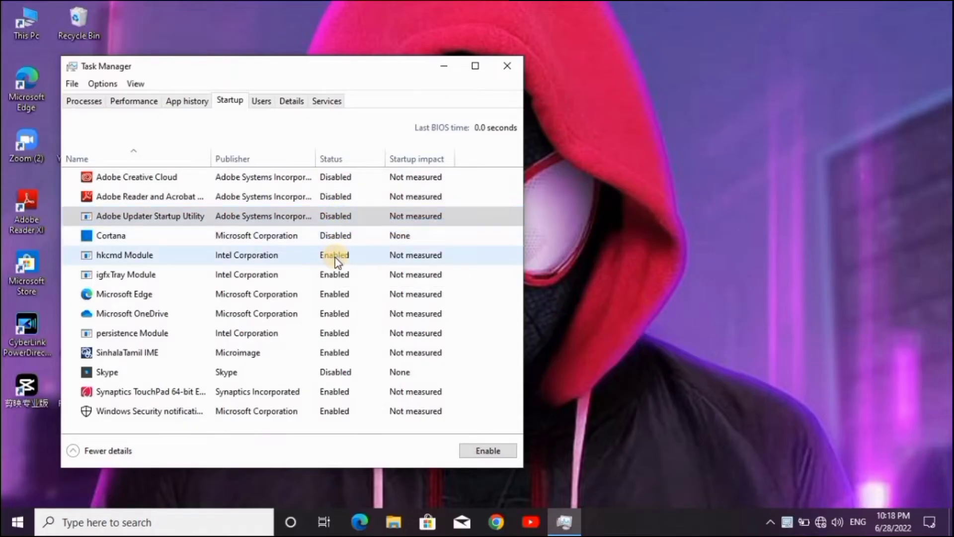
Disable the hkcmd Module and igfxTray Module startup entries, then close Task Manager
right_click(336, 258)
click(358, 266)
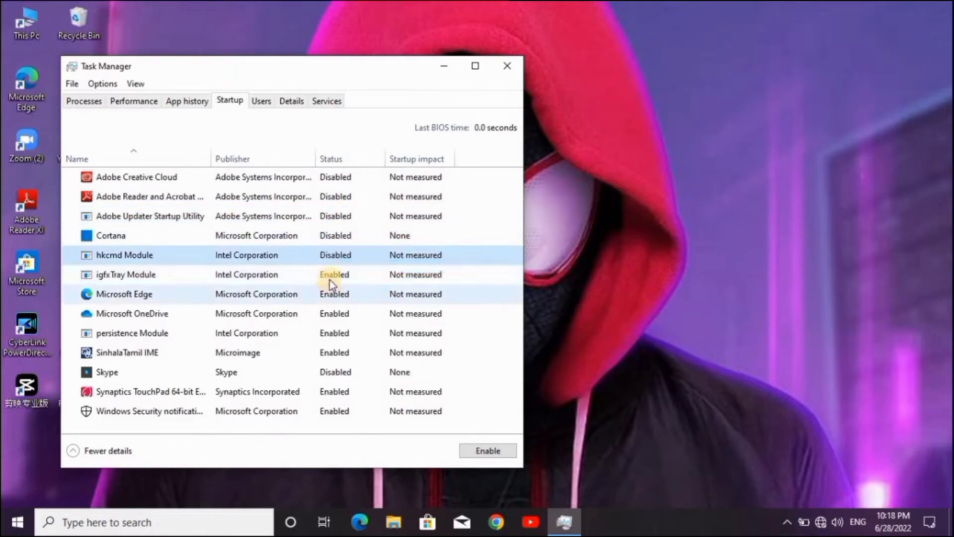
click(329, 279)
right_click(330, 276)
click(350, 288)
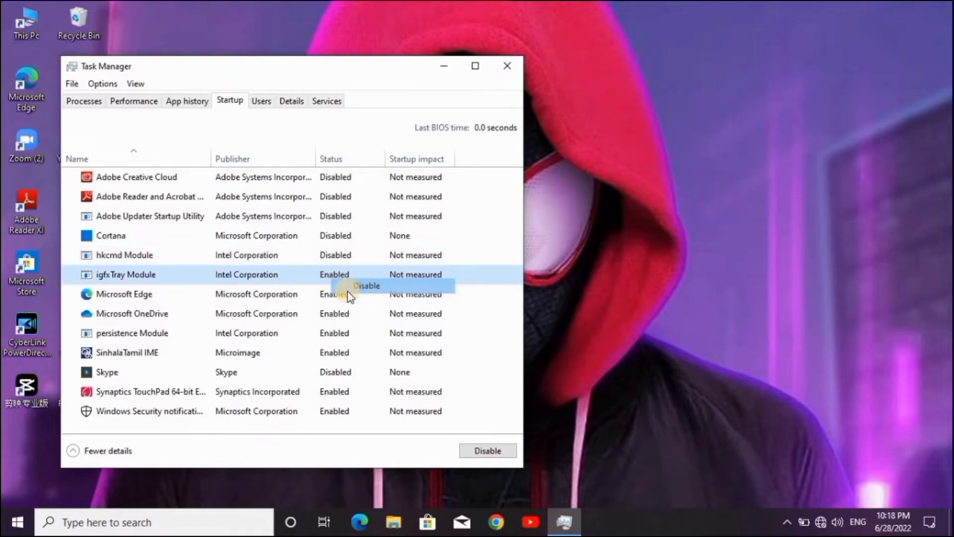
right_click(336, 295)
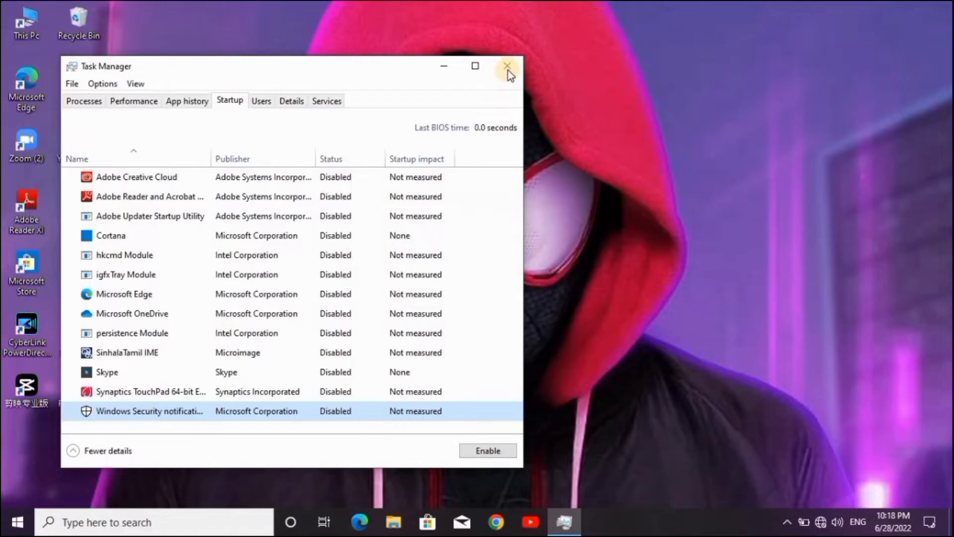
click(507, 70)
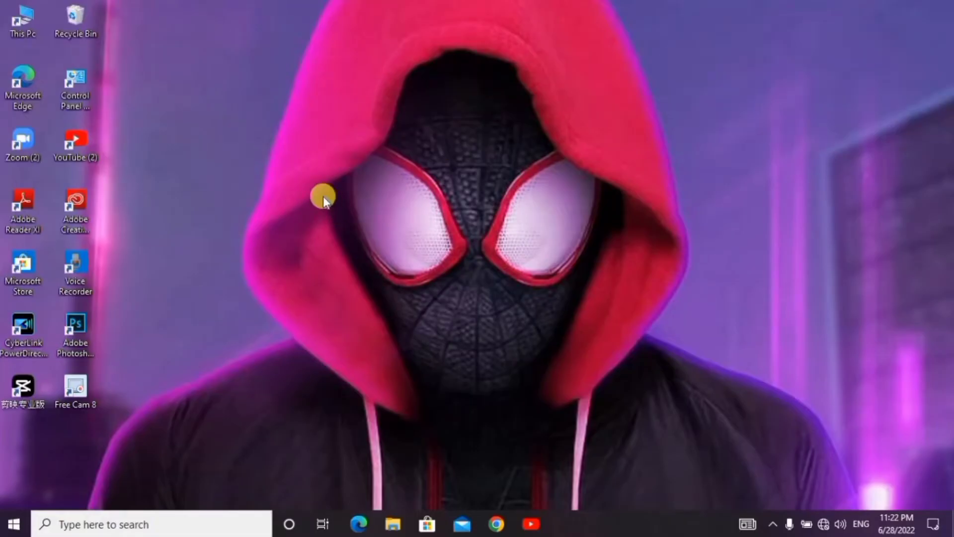
Open Computer Management from This PC and show the Services list under Services and Applications
right_click(23, 26)
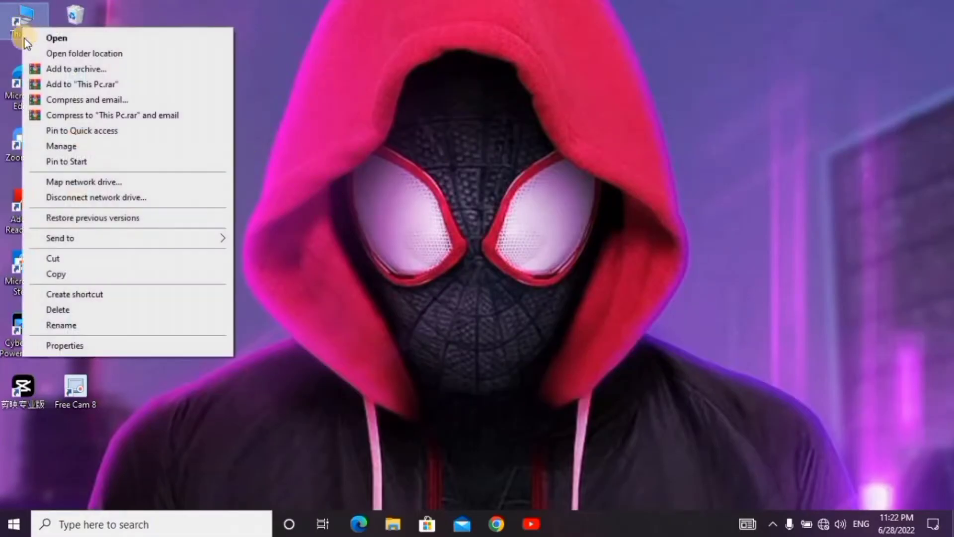
click(85, 148)
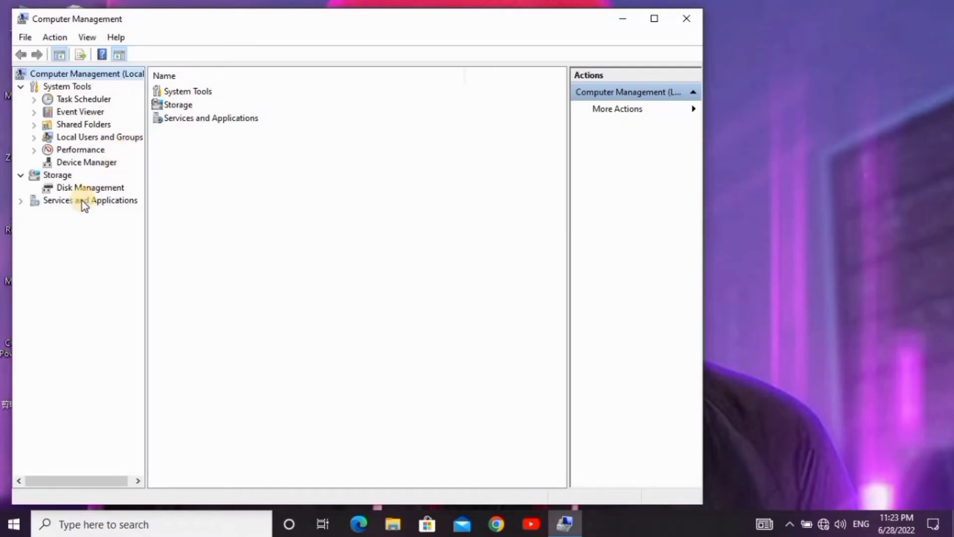
double_click(102, 202)
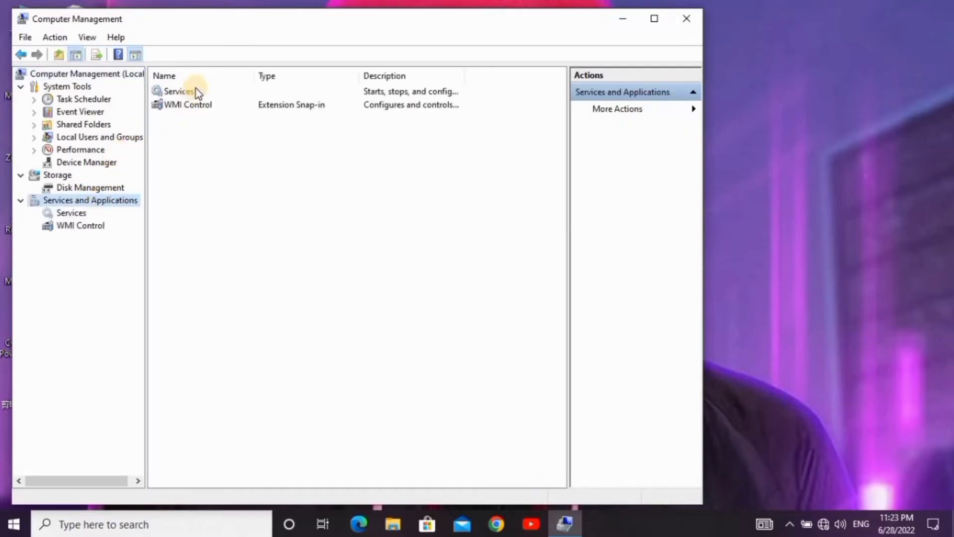
double_click(197, 92)
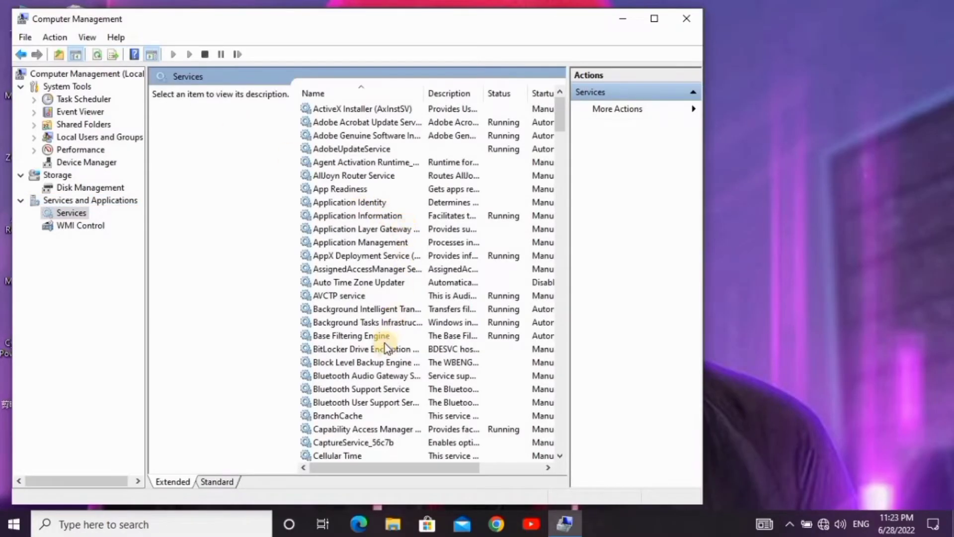
scroll(383, 261, down, 5)
scroll(381, 294, down, 5)
scroll(381, 294, down, 3)
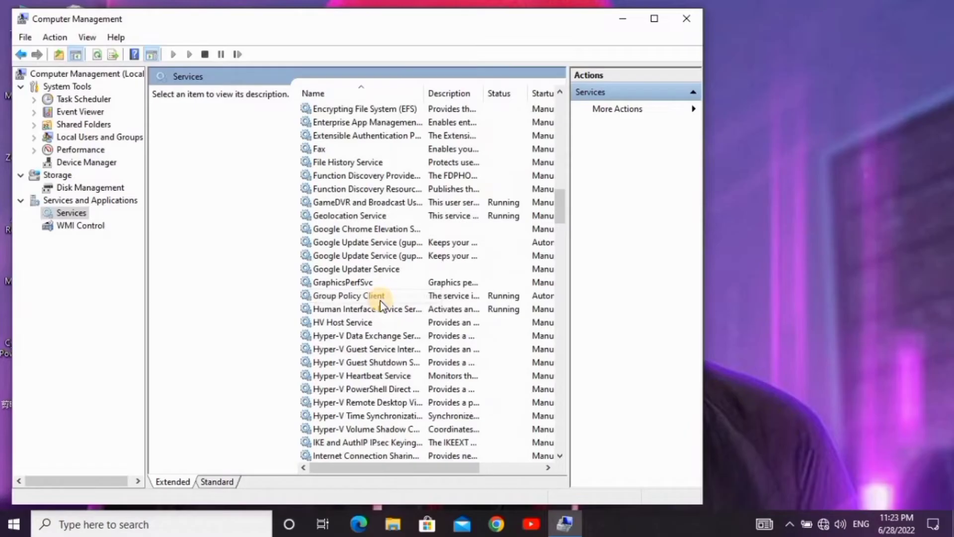
scroll(379, 302, down, 8)
scroll(380, 302, down, 6)
scroll(378, 307, down, 6)
scroll(378, 308, down, 6)
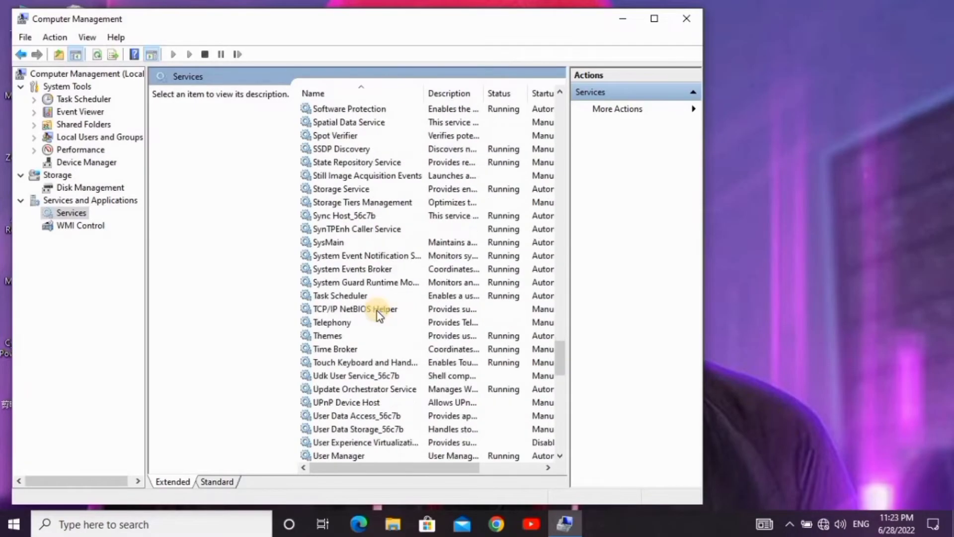
scroll(377, 310, down, 8)
scroll(376, 312, down, 6)
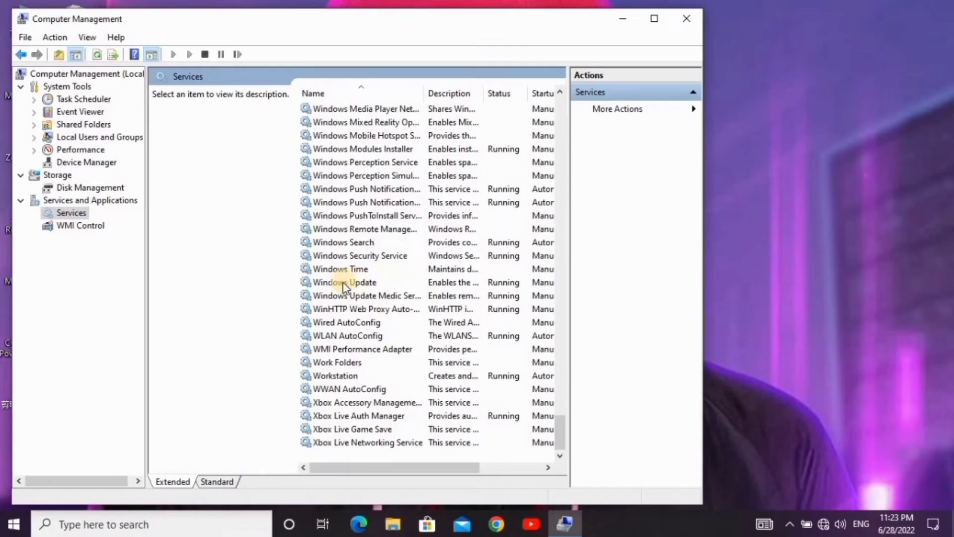
Set Windows Update's startup type to Disabled, stop the service, and apply the change
double_click(405, 282)
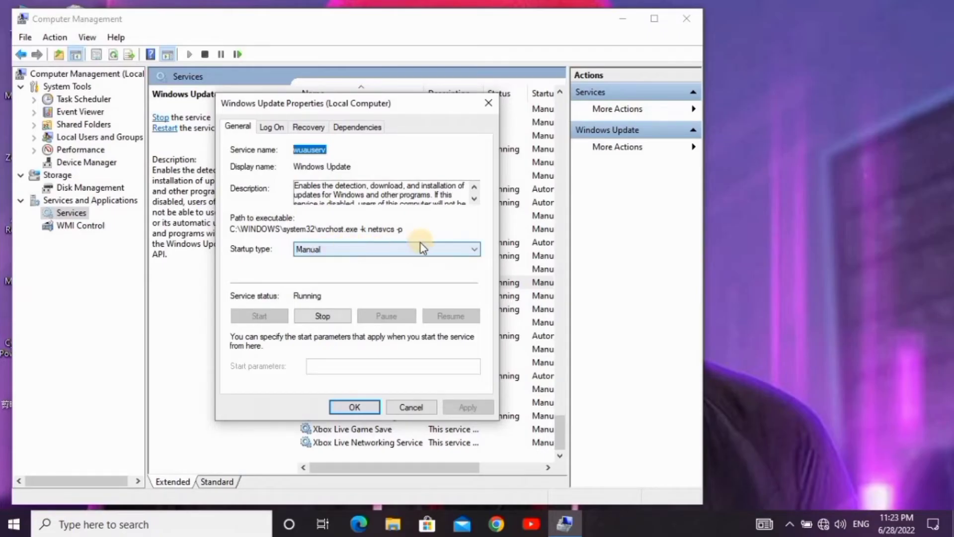
click(475, 247)
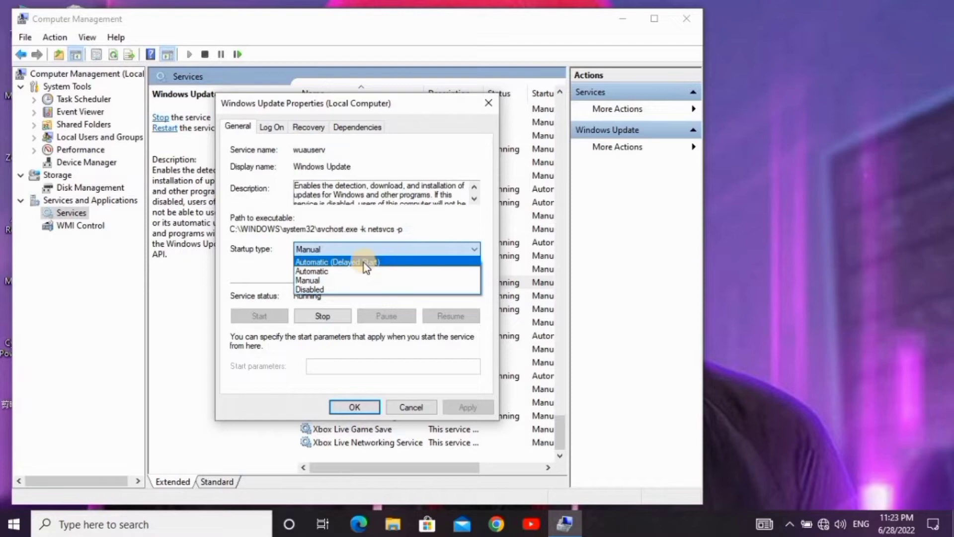
click(351, 288)
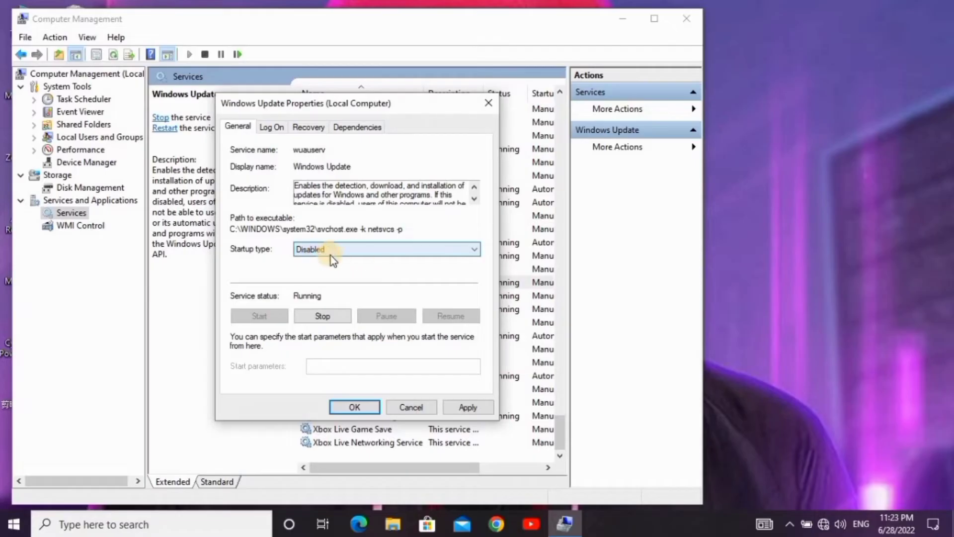
click(274, 317)
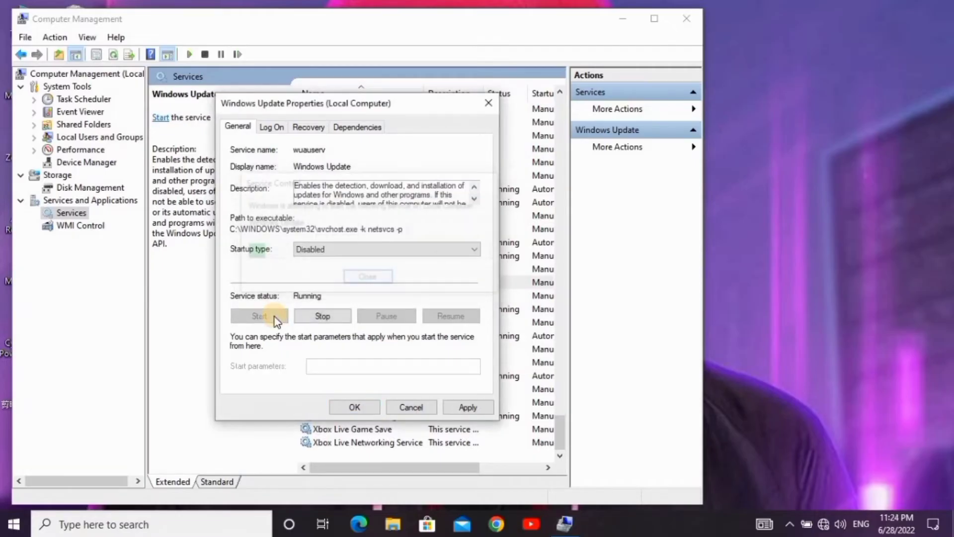
click(316, 317)
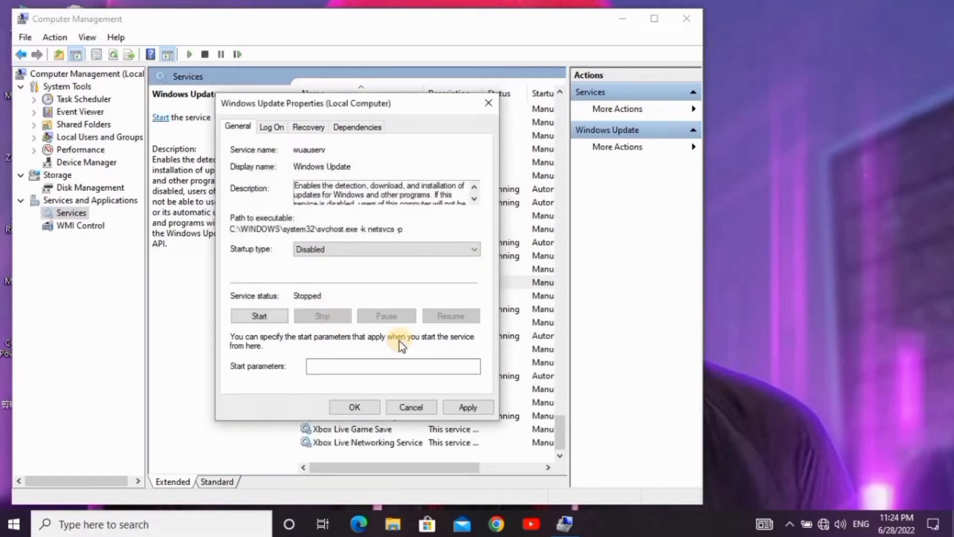
click(468, 407)
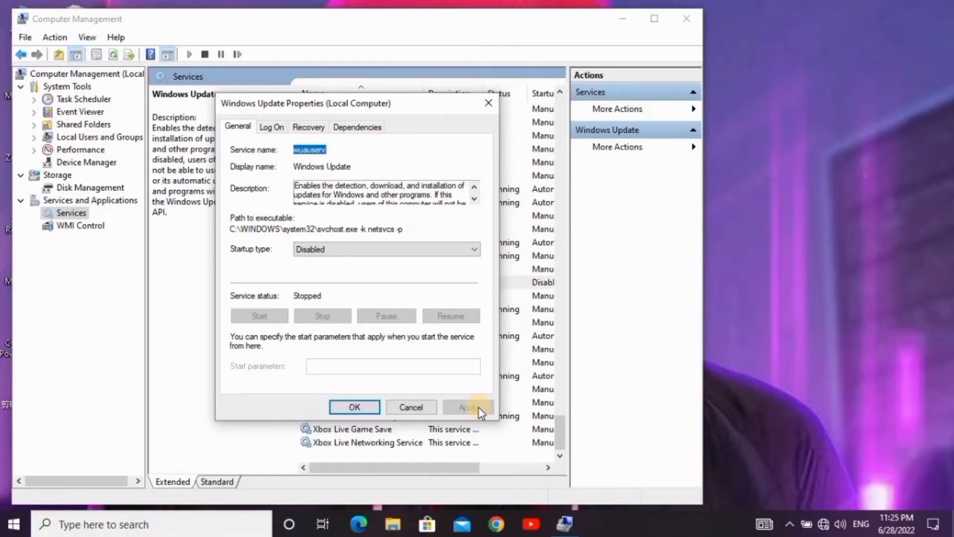
click(354, 407)
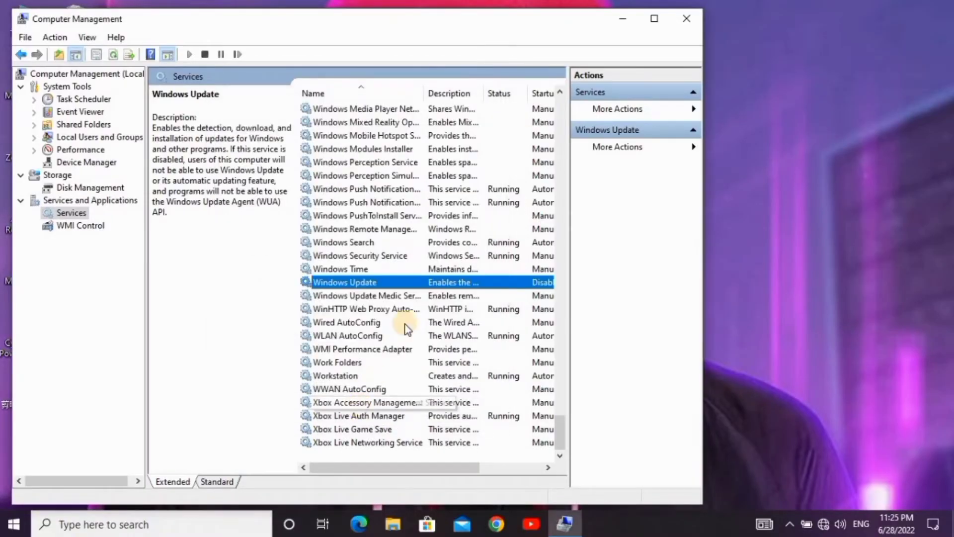
Recheck the Windows Update properties, then close Computer Management
double_click(488, 281)
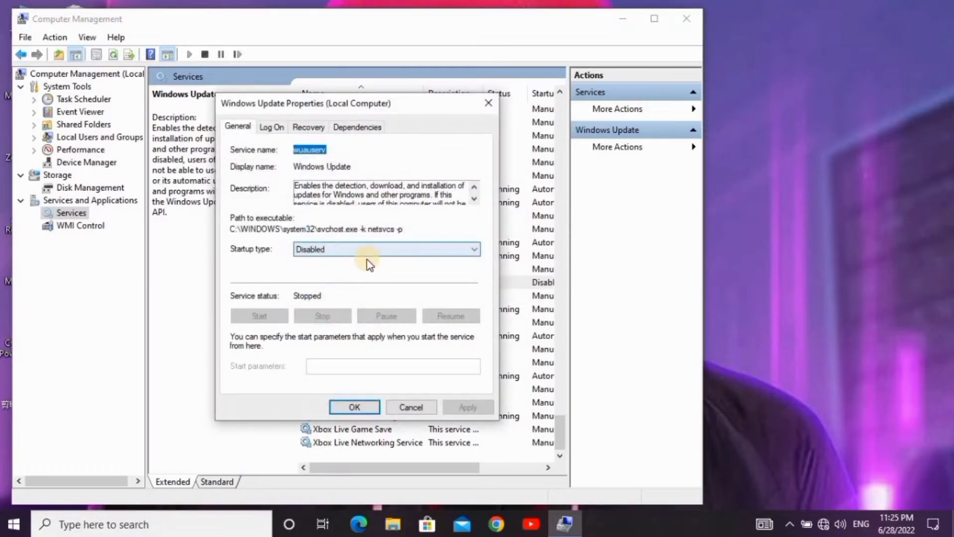
click(354, 408)
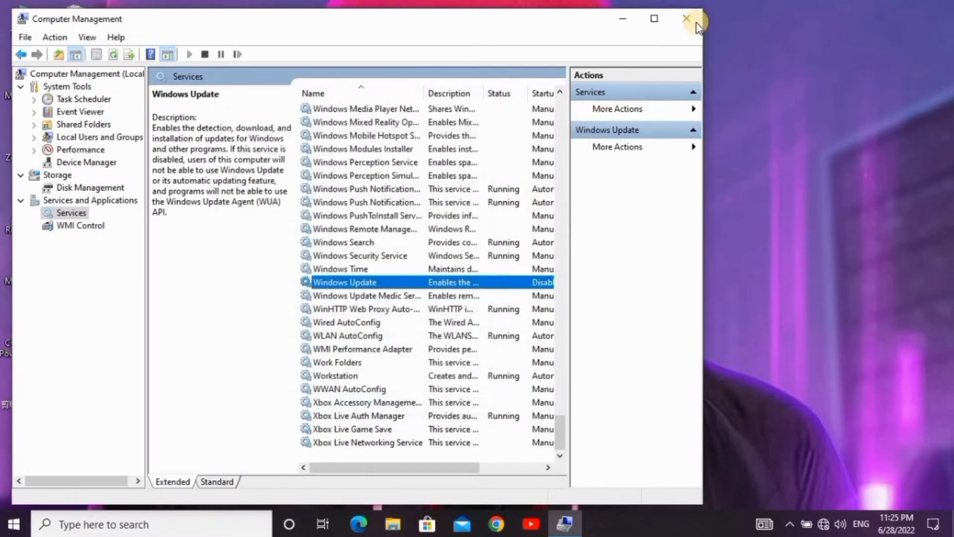
click(687, 18)
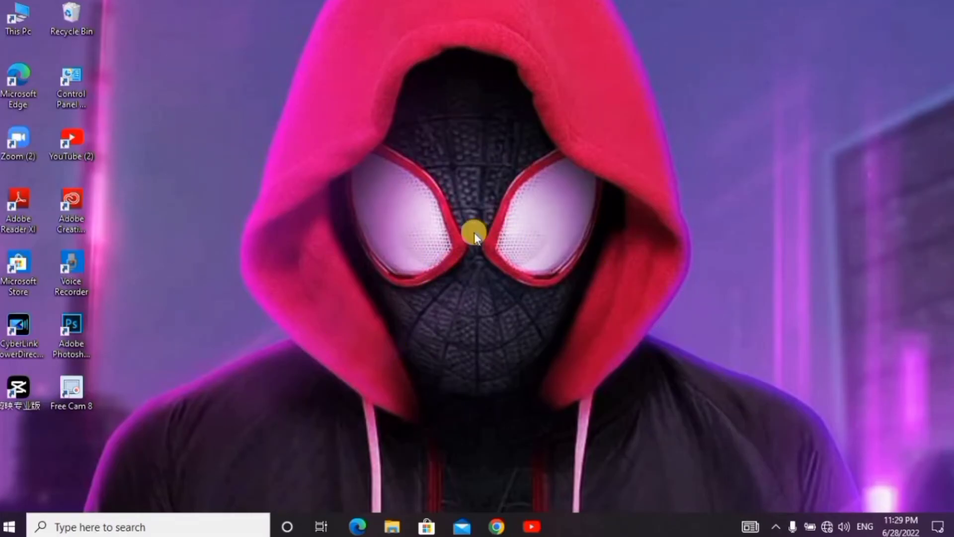
Turn Wi-Fi on and connect to the Redmi 9C network
click(829, 527)
click(730, 485)
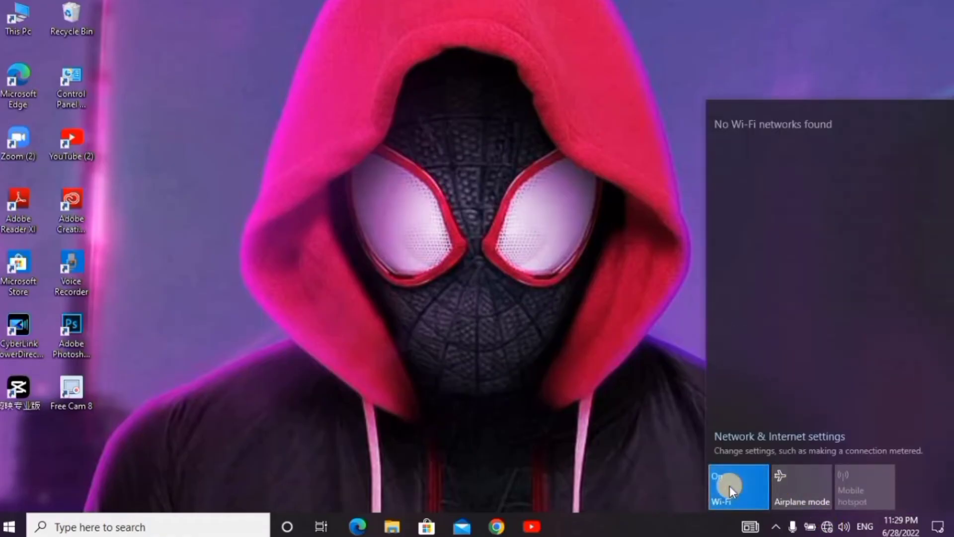
click(761, 134)
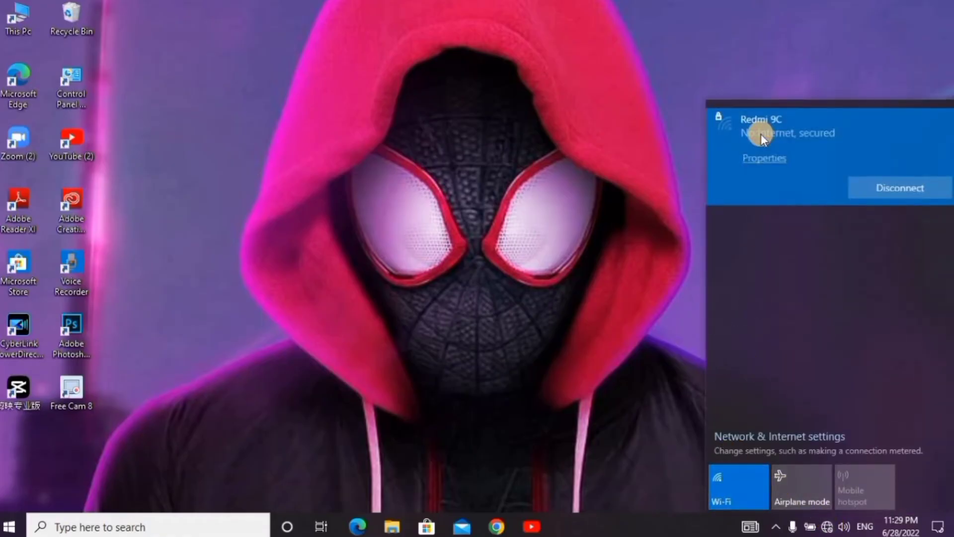
click(666, 161)
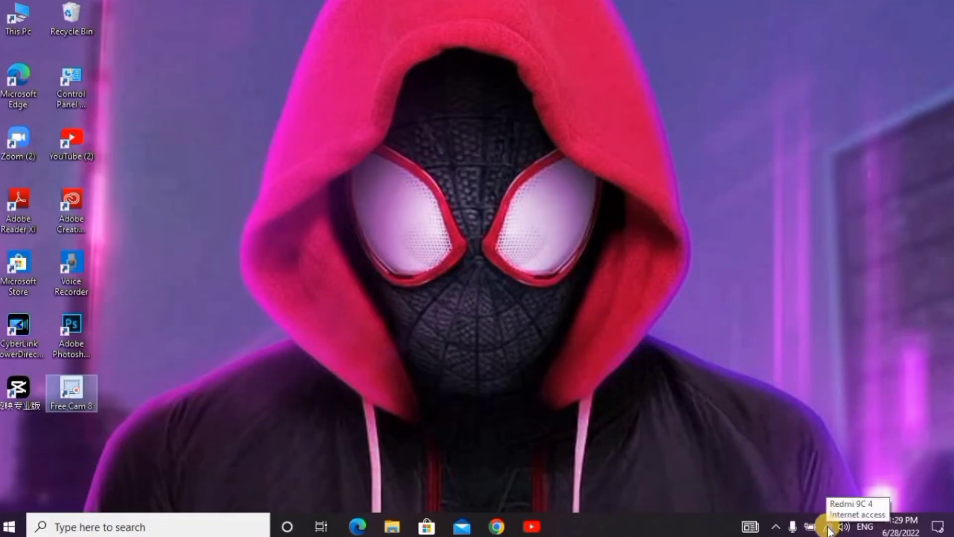
Refresh the desktop and bring up the Start menu
right_click(763, 303)
click(781, 344)
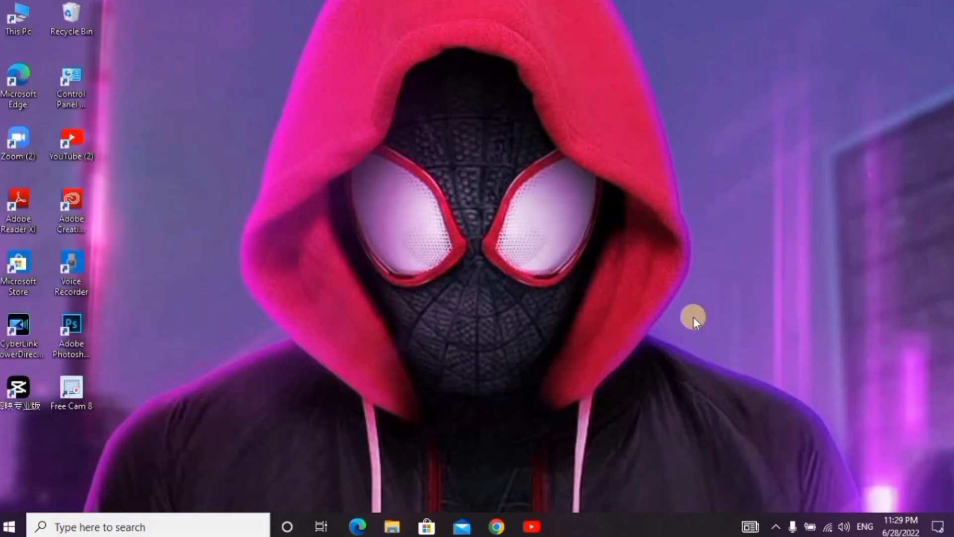
click(9, 526)
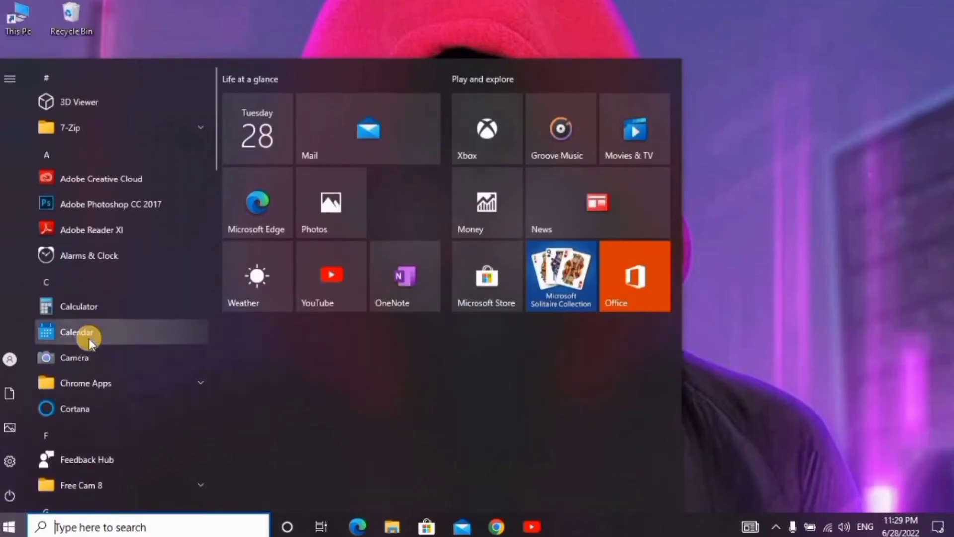
Launch Microsoft Store from its Start menu tile
right_click(472, 281)
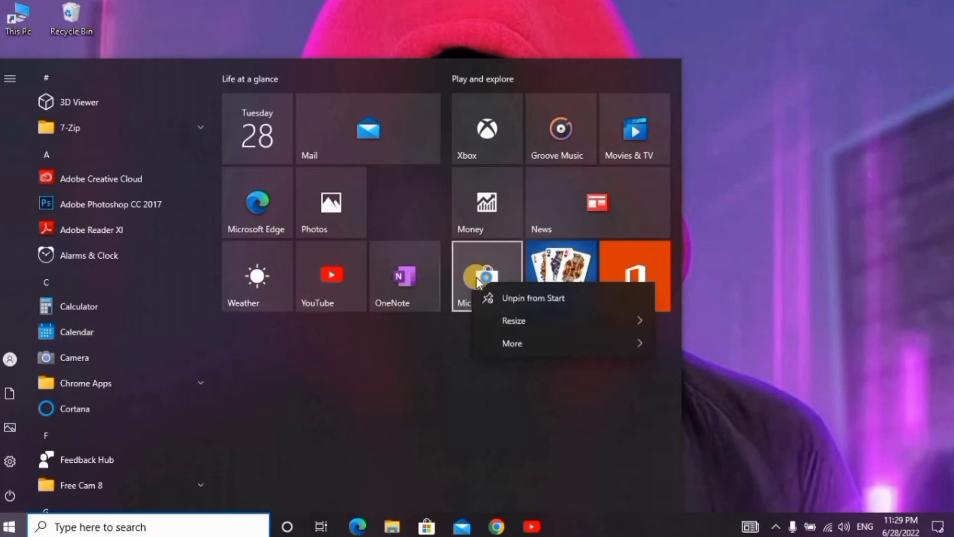
click(477, 276)
click(477, 277)
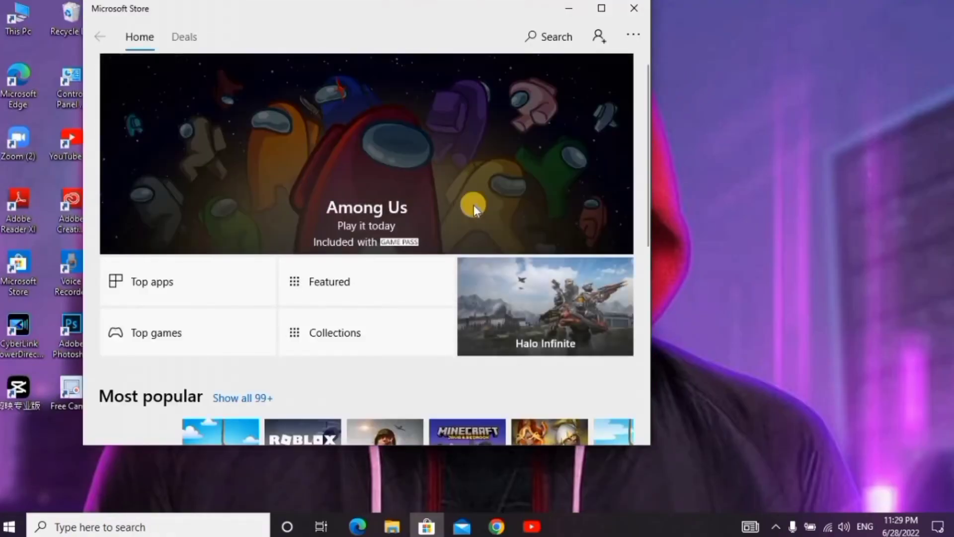
scroll(440, 196, down, 3)
scroll(441, 201, down, 3)
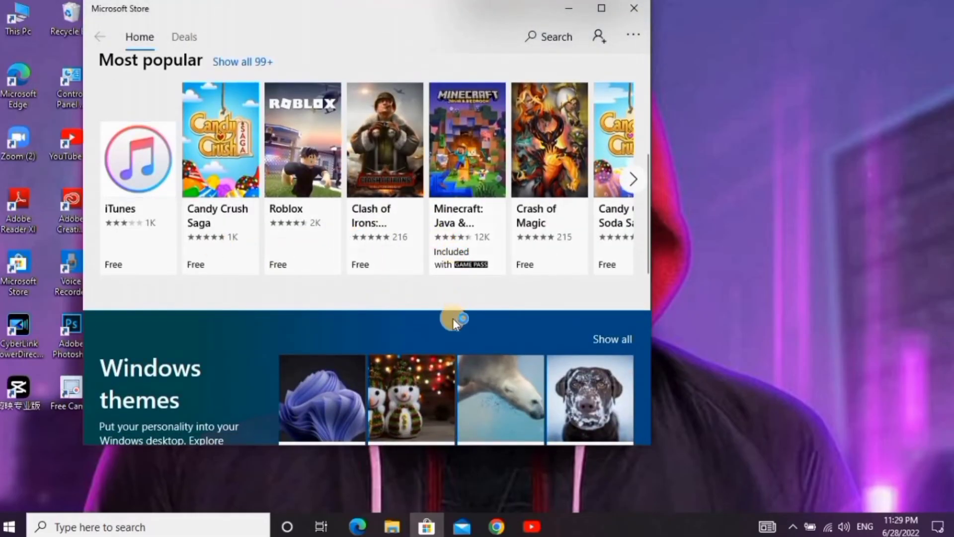
scroll(533, 257, up, 5)
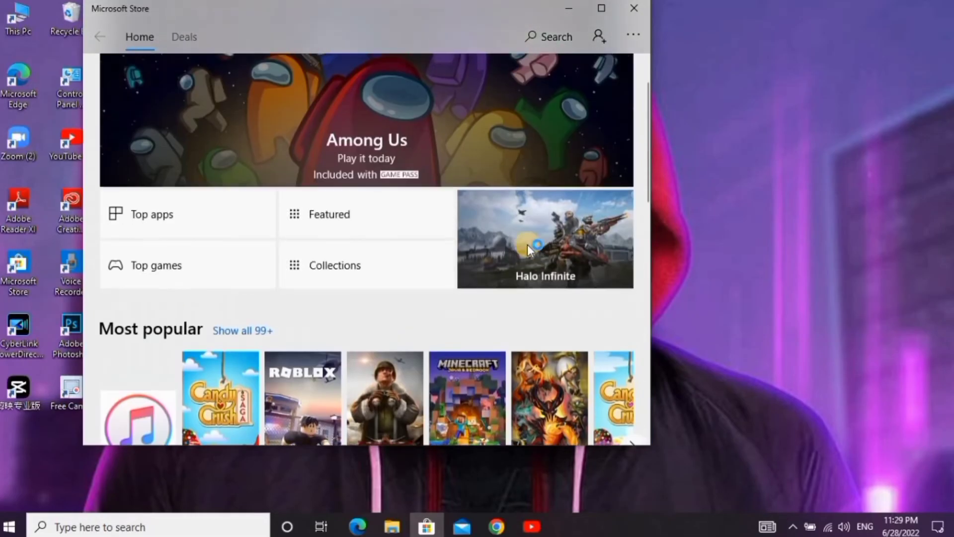
scroll(531, 233, up, 1)
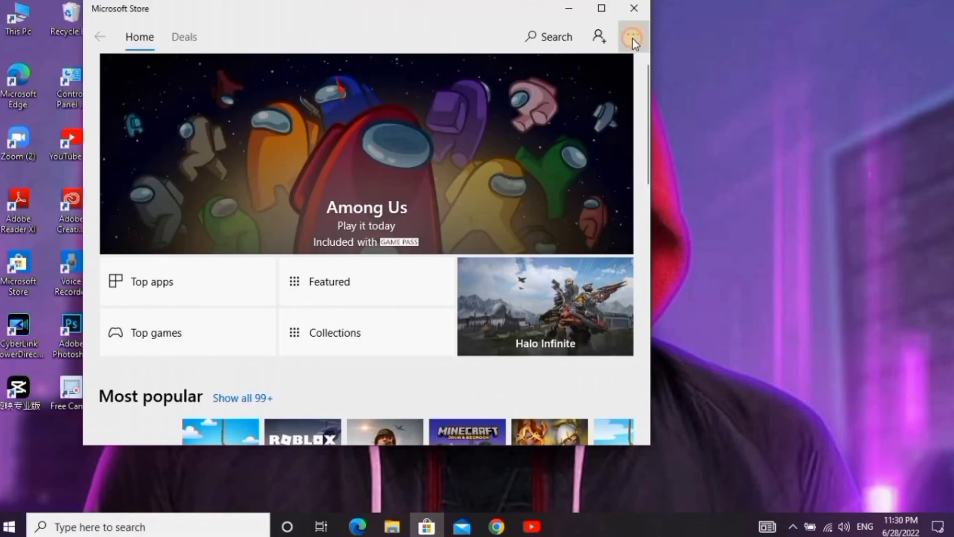
In Store Settings, switch off Update apps automatically, Show products on tile and Play videos automatically
click(632, 35)
click(588, 90)
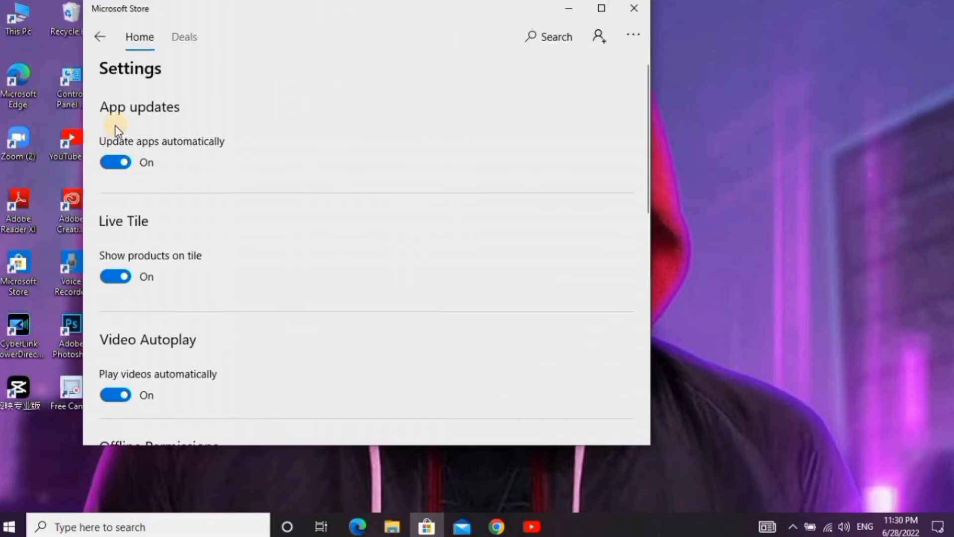
click(117, 162)
click(104, 278)
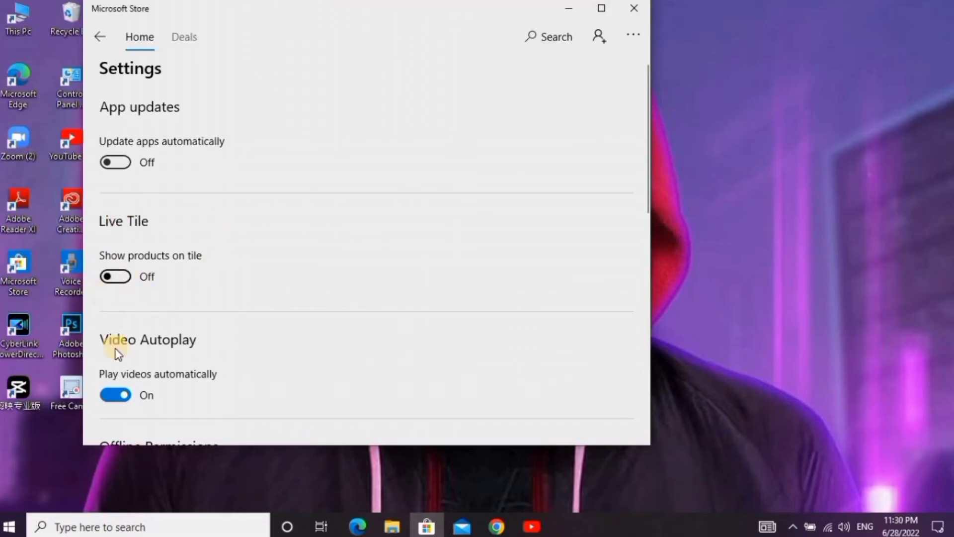
click(114, 395)
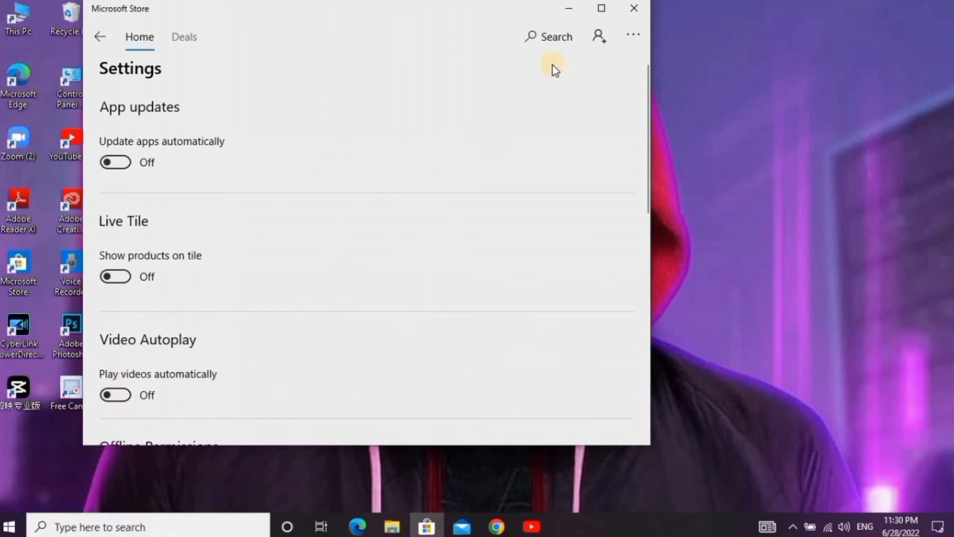